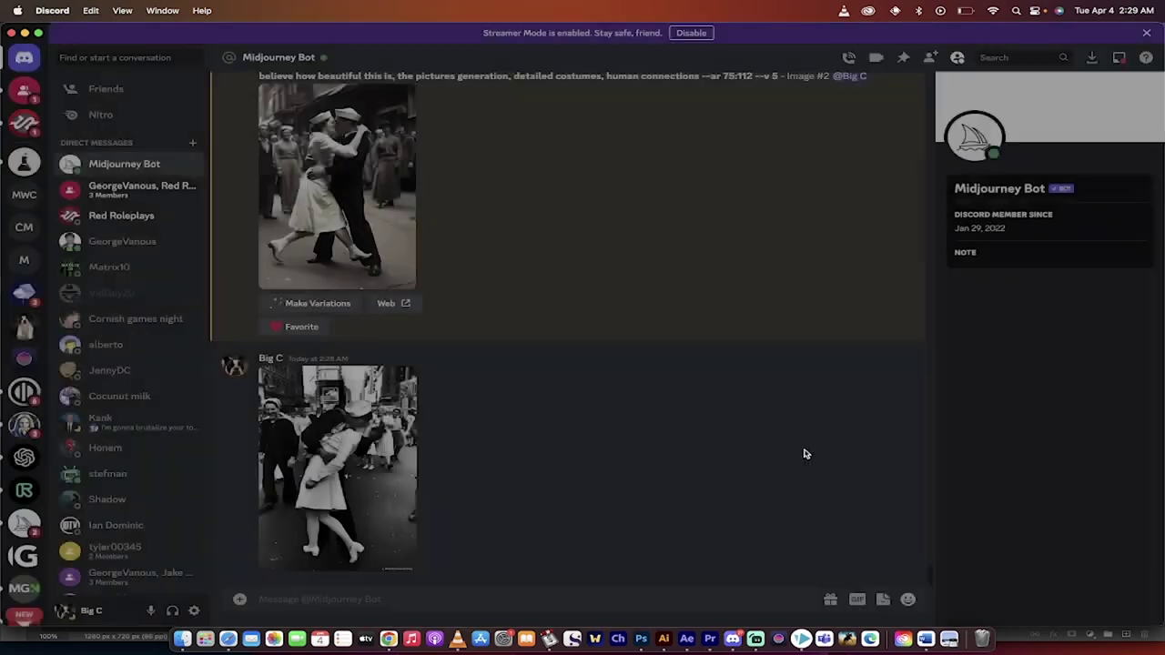
# After viewing the original photo, run /describe on the Times Square kiss photo from the Pictures folder
pyautogui.click(374, 468)
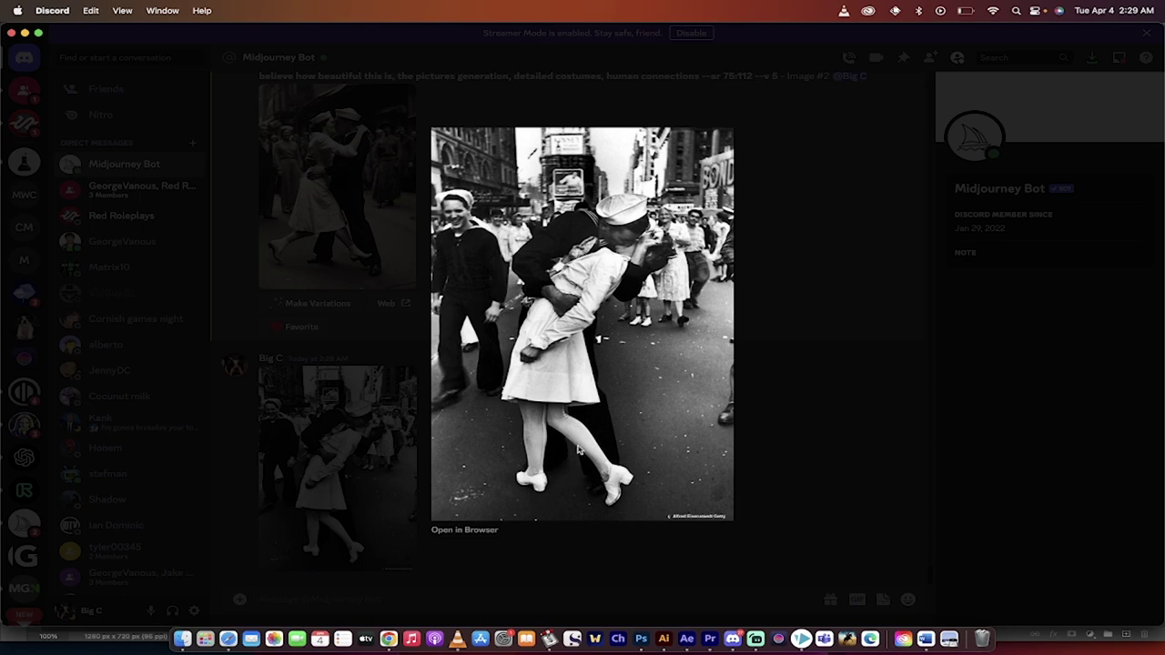
pyautogui.click(793, 408)
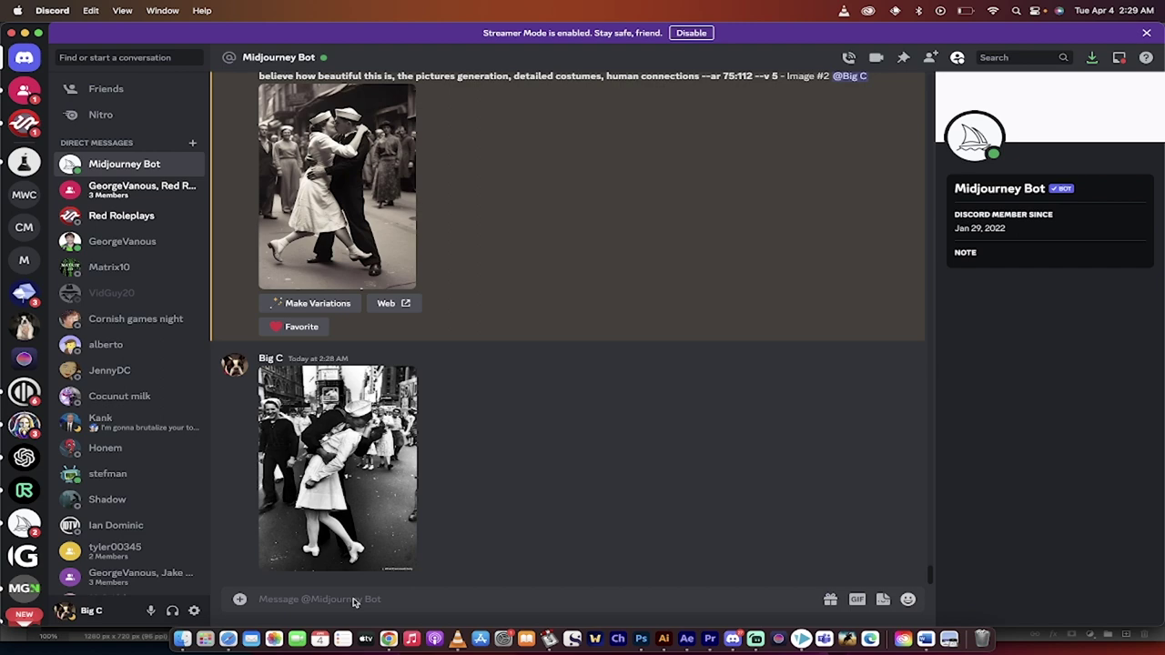
pyautogui.write('/d')
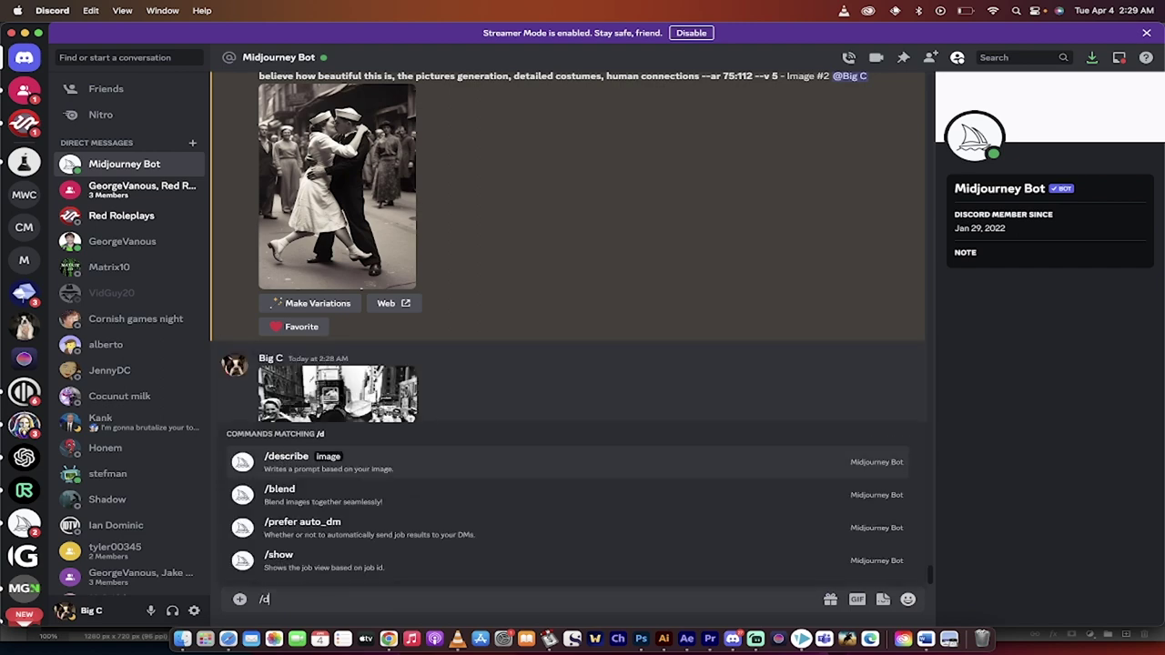
pyautogui.write('escribe')
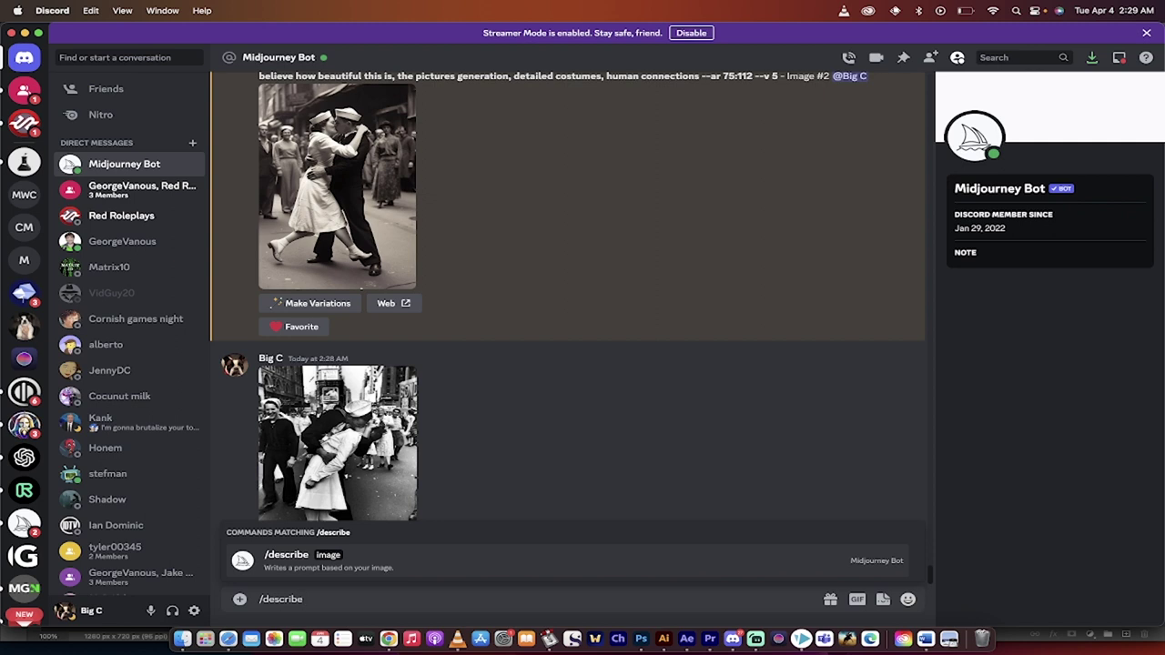
pyautogui.press('Return')
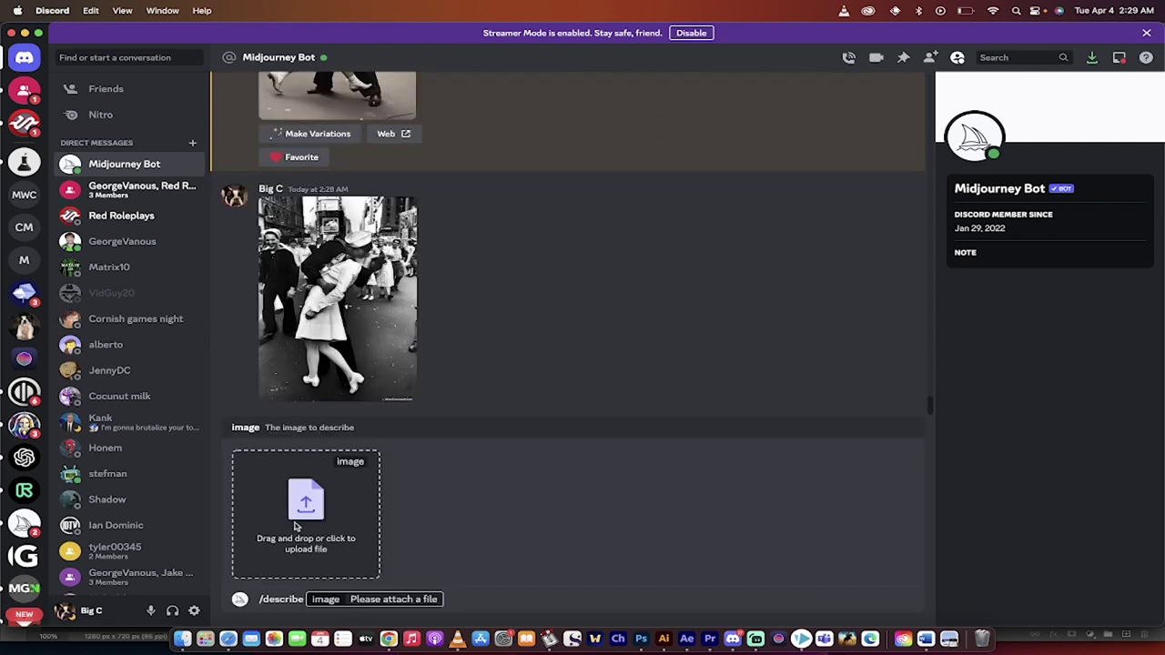
pyautogui.click(183, 642)
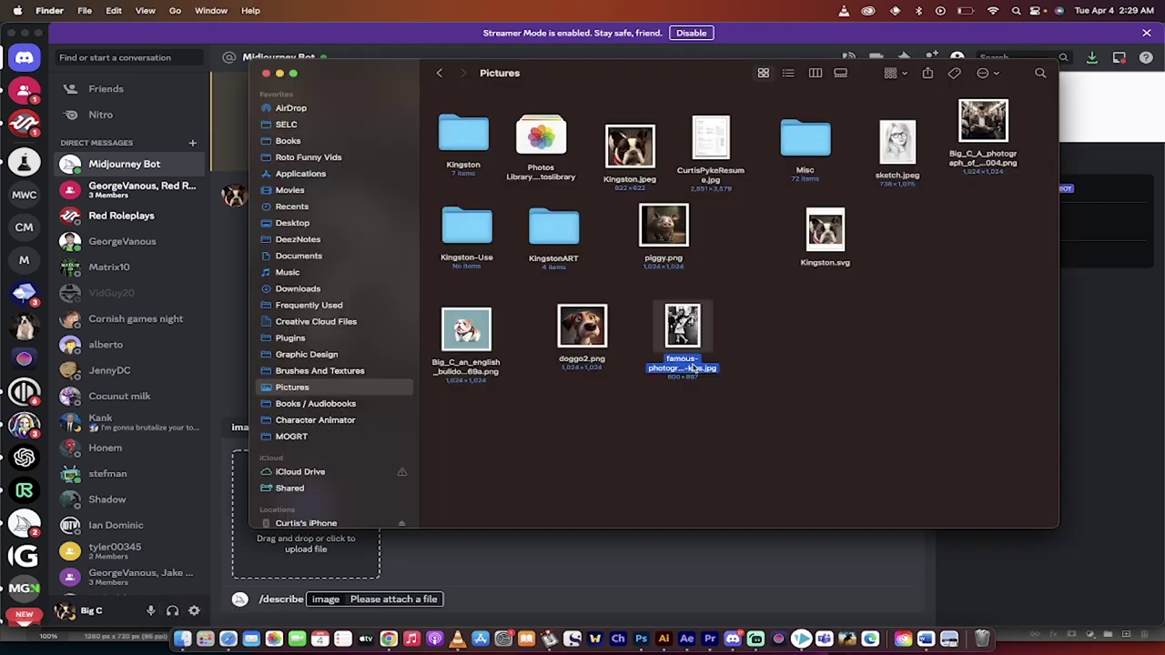
pyautogui.moveTo(682, 327); pyautogui.dragTo(303, 512)
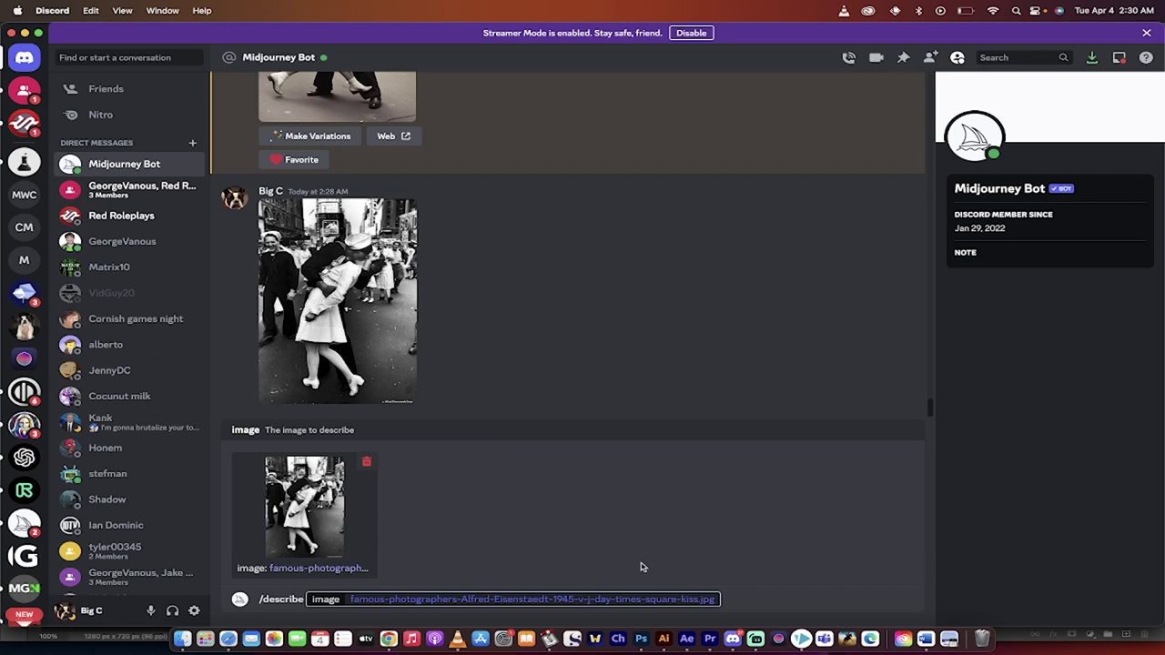
pyautogui.press('Return')
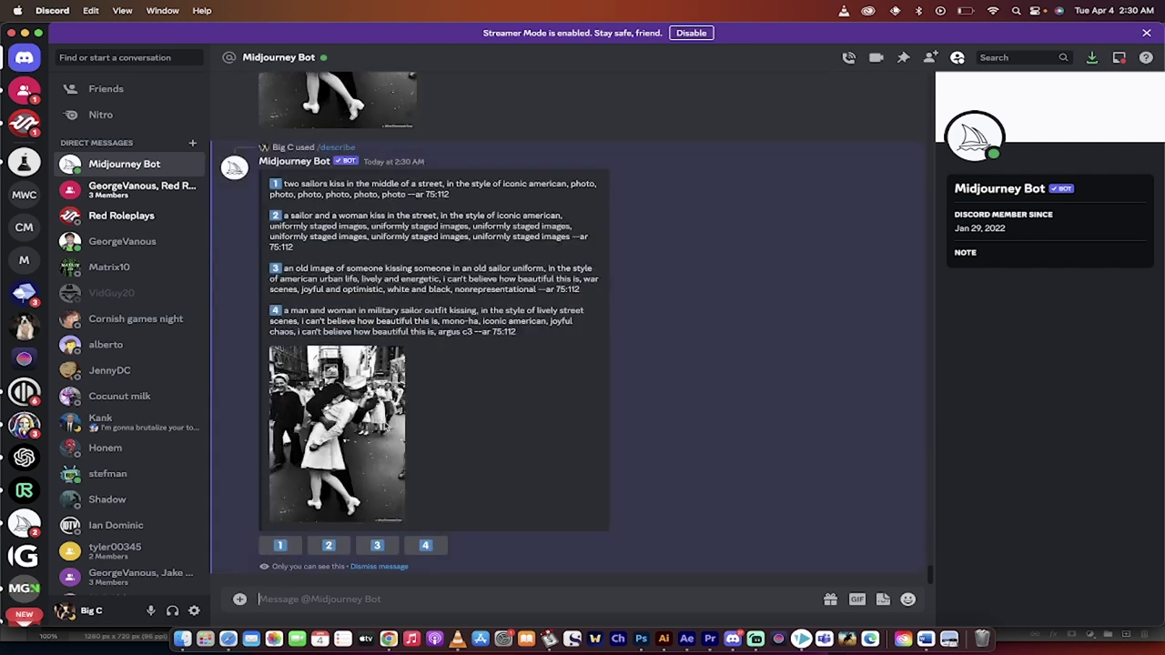
pyautogui.click(389, 425)
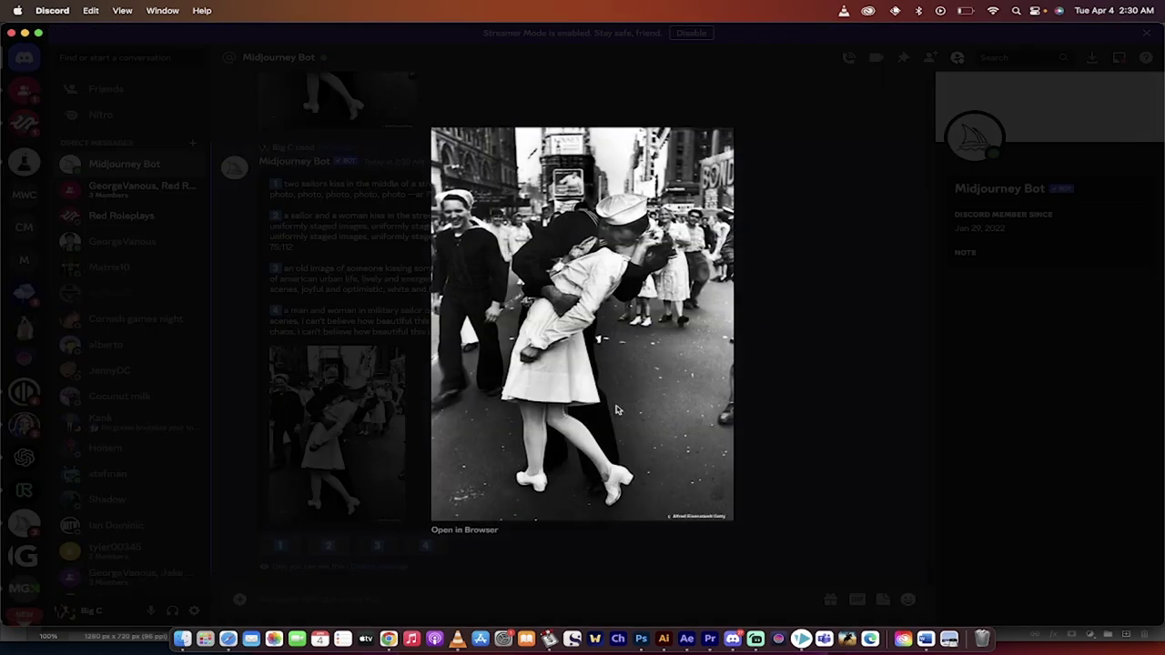
pyautogui.click(814, 388)
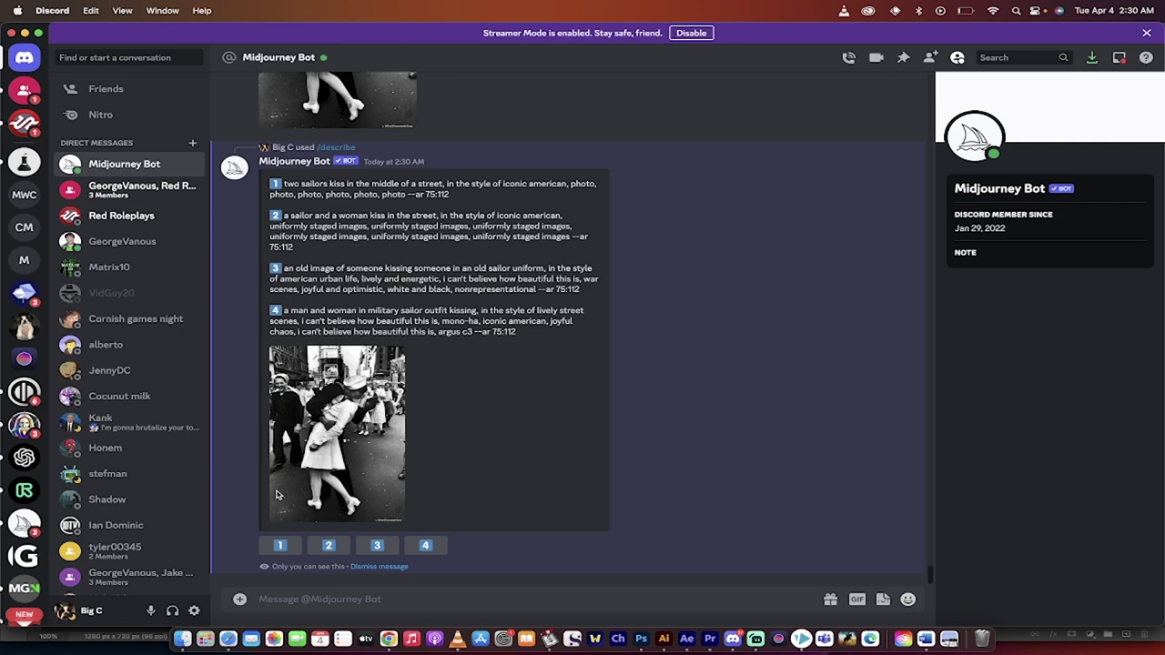
# Rerun suggested prompts 1, 2 and 3, submitting each through the Imagine This! dialog
pyautogui.click(278, 545)
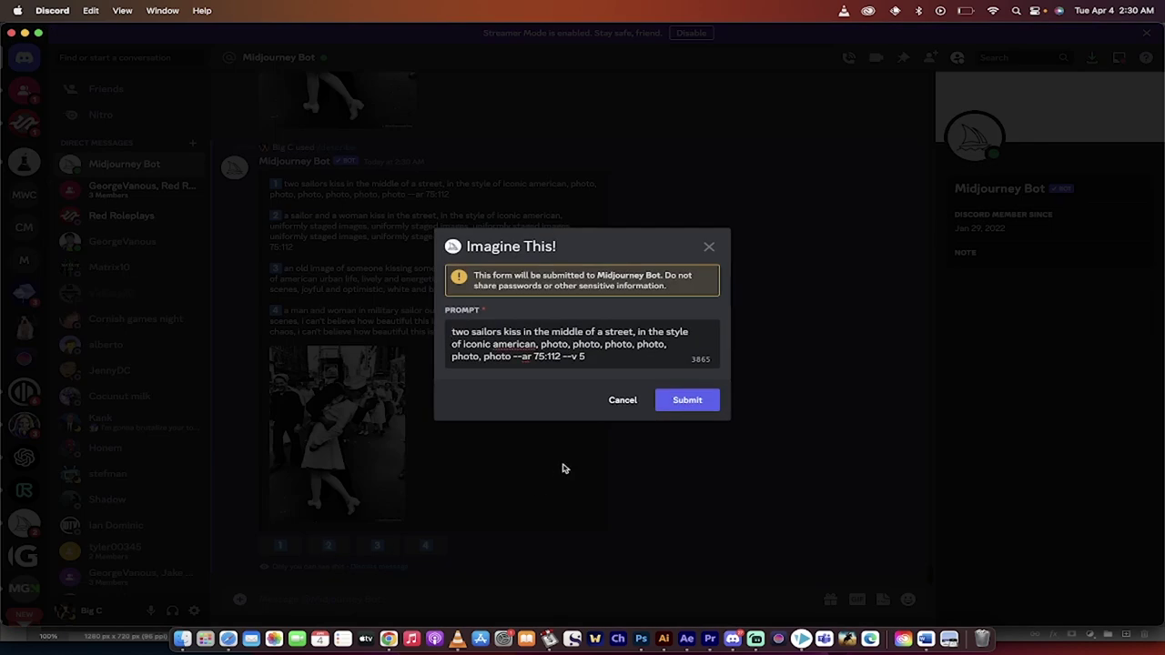
pyautogui.click(692, 405)
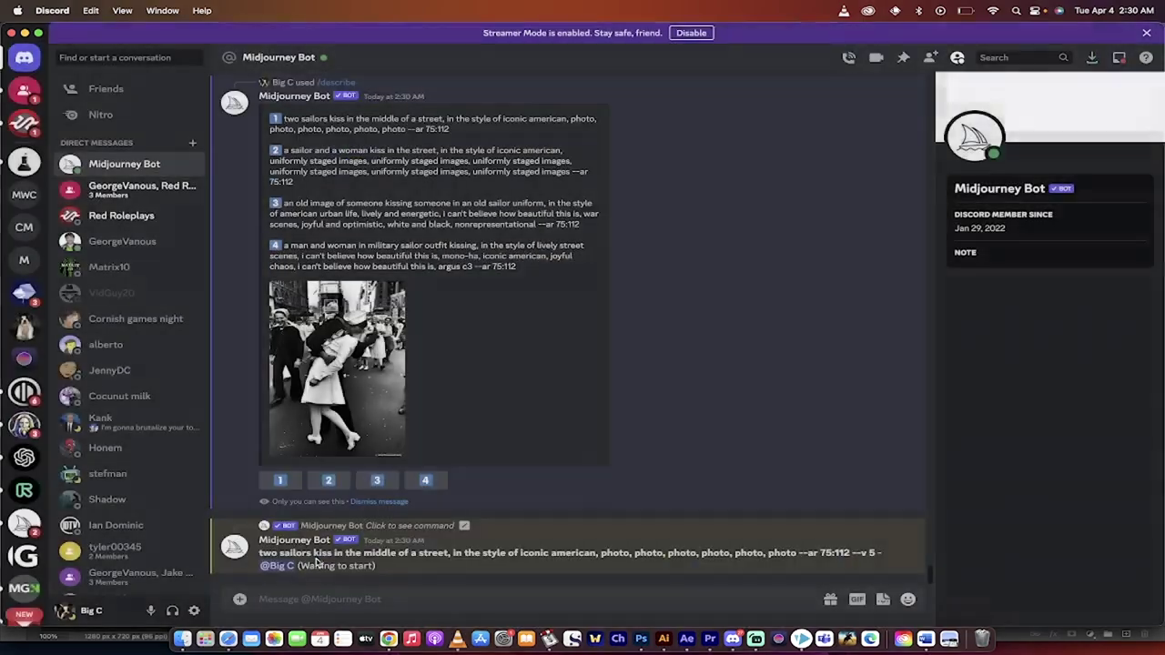
pyautogui.click(328, 480)
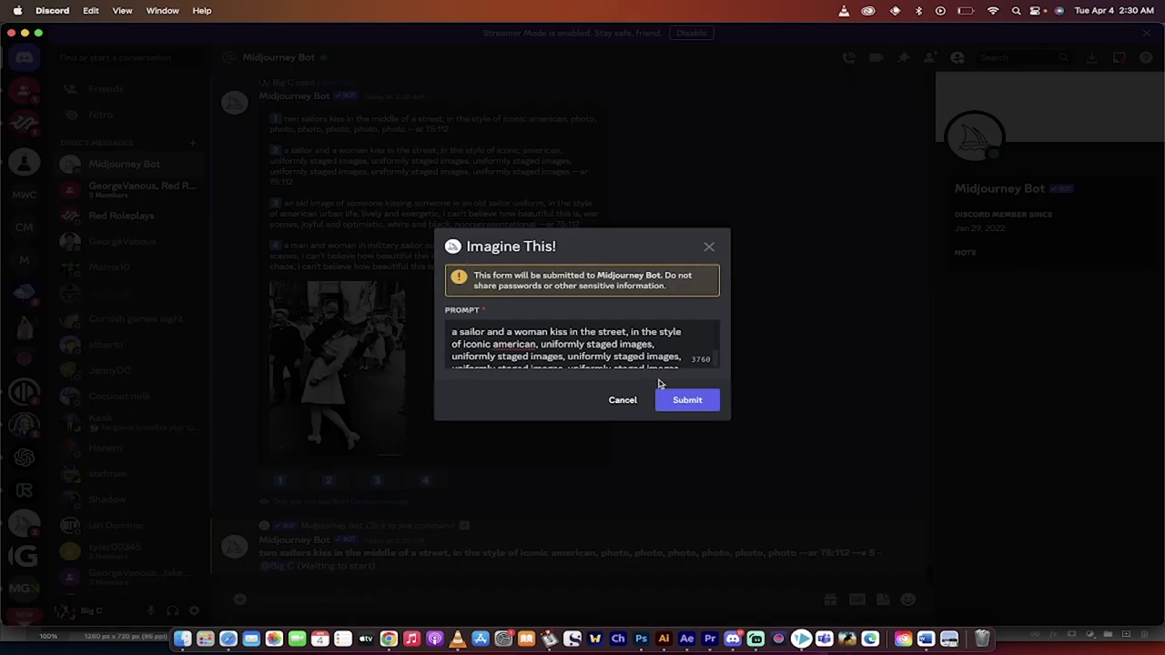
pyautogui.click(687, 401)
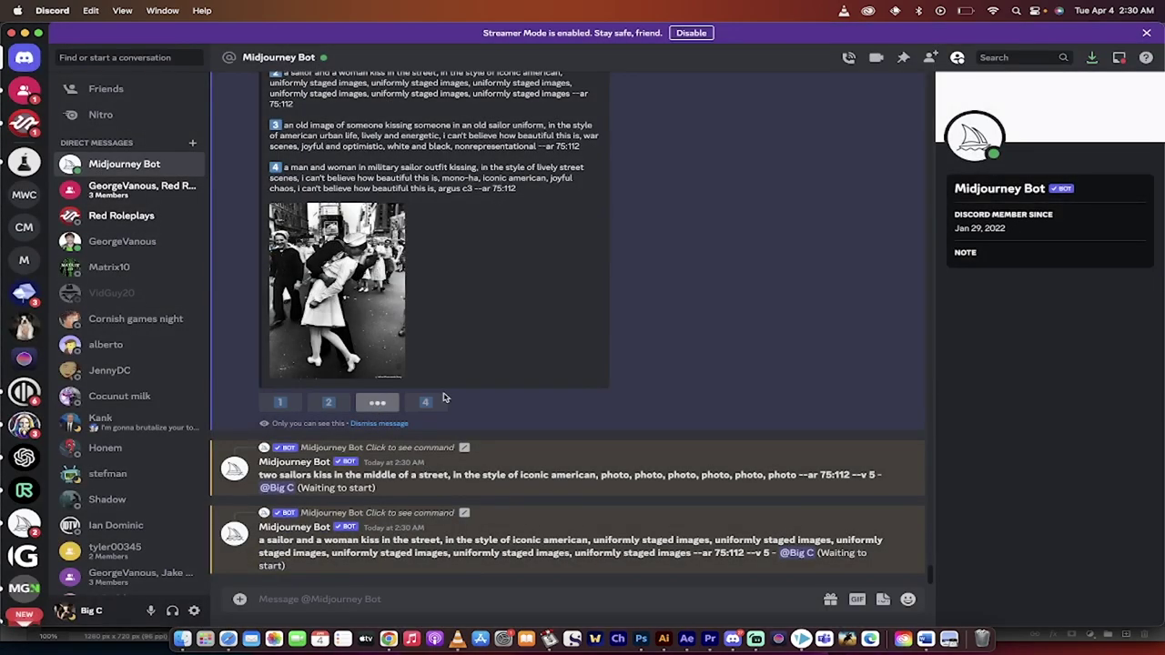
pyautogui.click(376, 403)
pyautogui.click(697, 405)
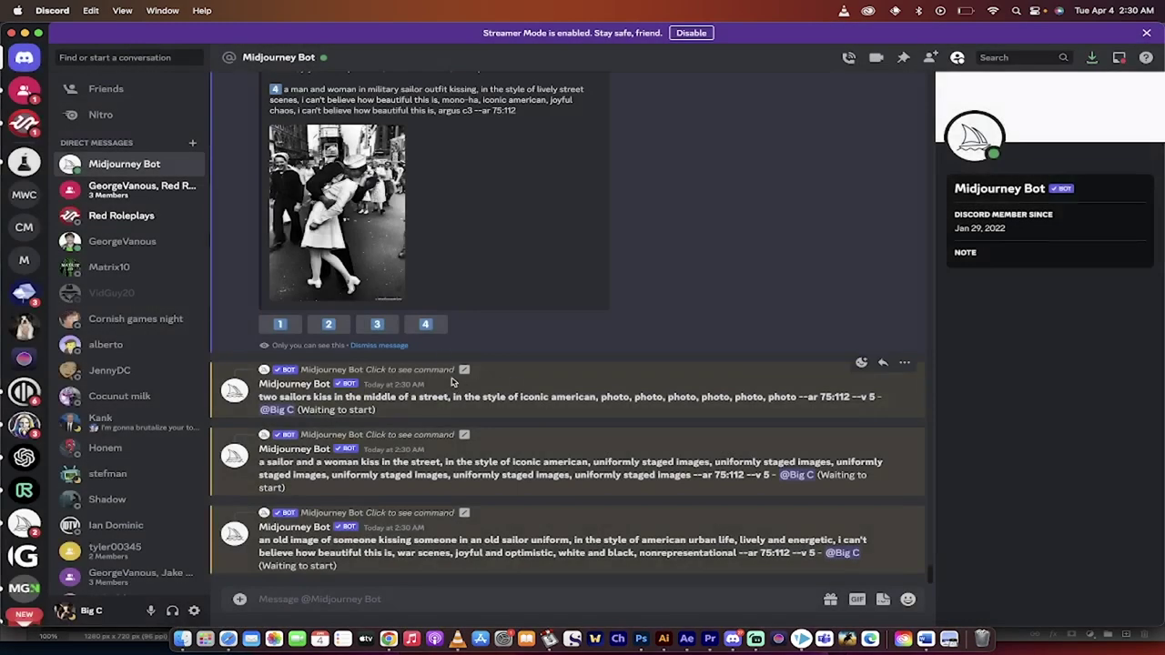
# Open the fourth suggested prompt for editing and delete 'mono-ha' with its leftover comma
pyautogui.click(425, 325)
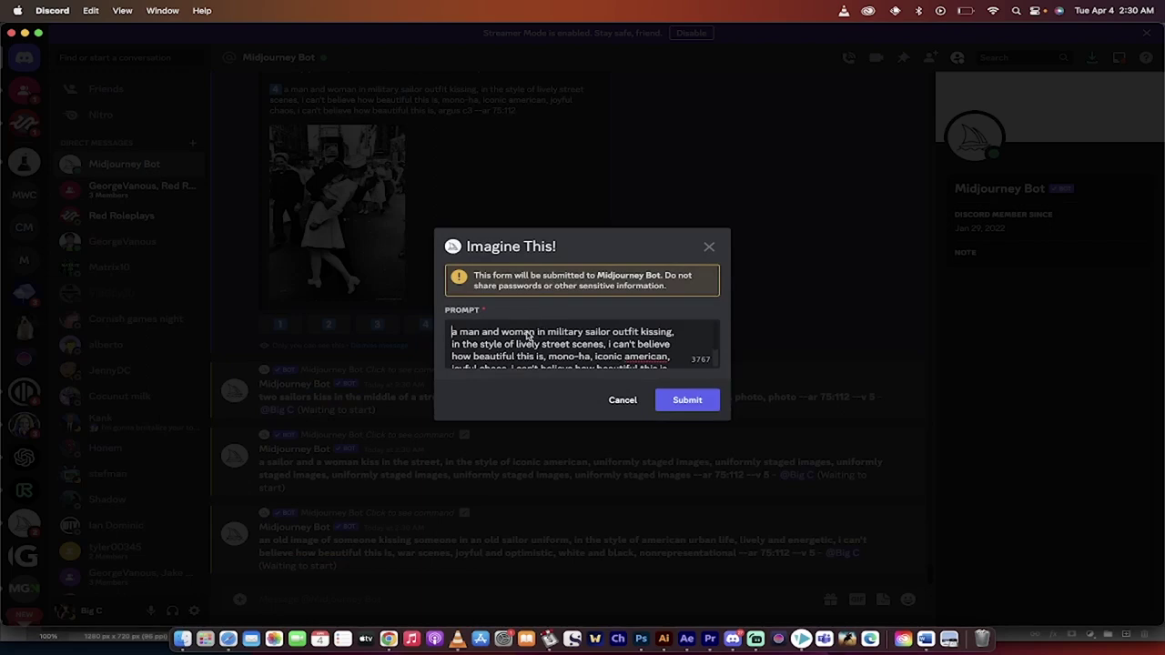
pyautogui.scroll(-2, 528, 337)
pyautogui.scroll(2, 537, 338)
pyautogui.scroll(-1, 556, 348)
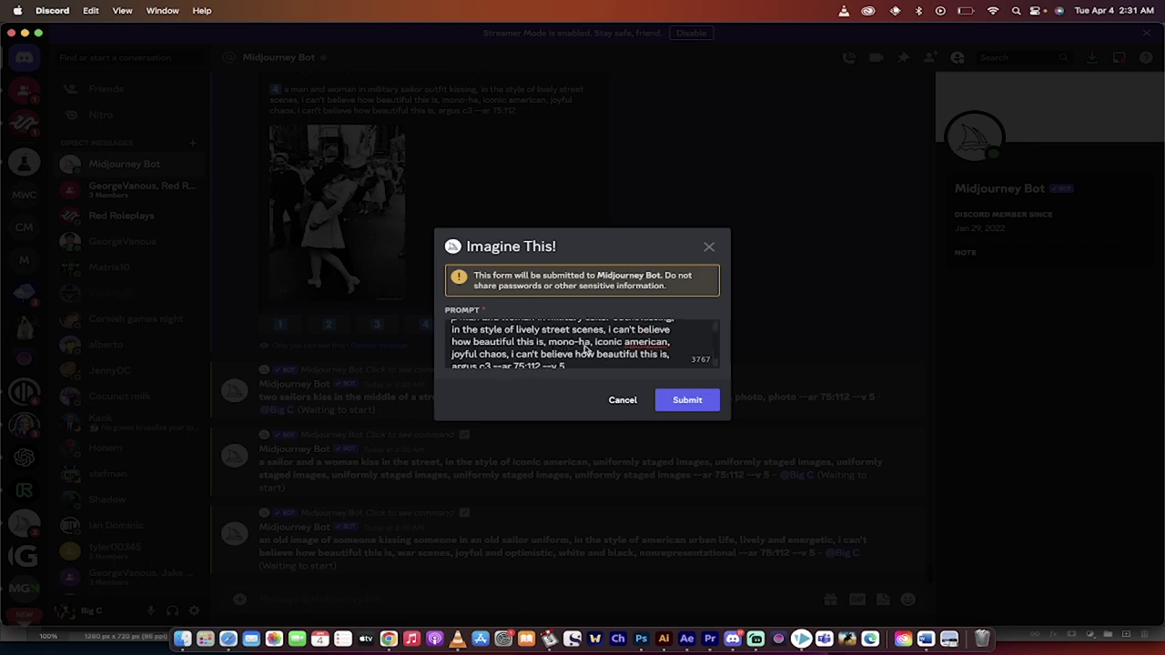
pyautogui.moveTo(590, 344); pyautogui.dragTo(549, 344)
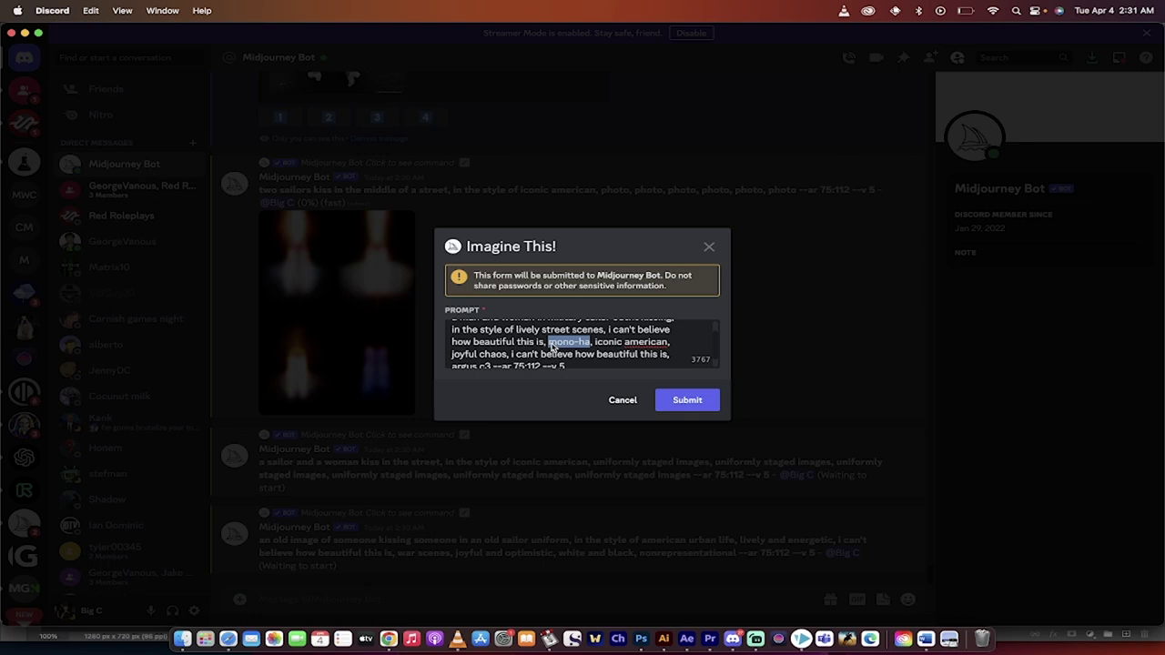
pyautogui.press('BackSpace')
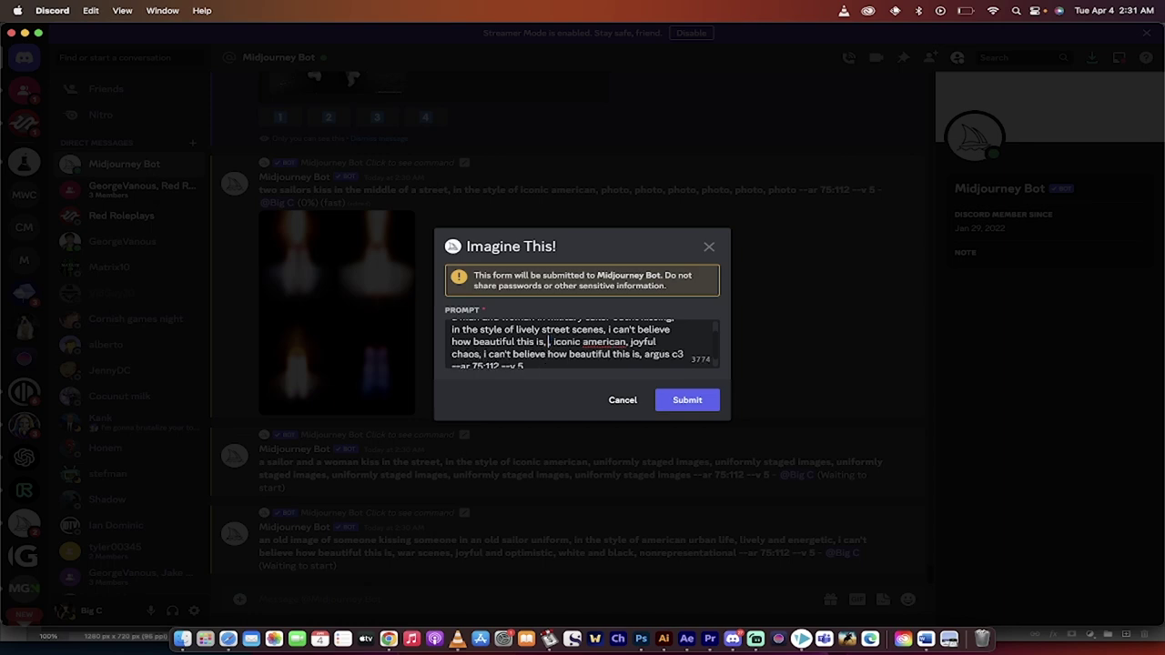
pyautogui.press('BackSpace')
pyautogui.press('BackSpace')
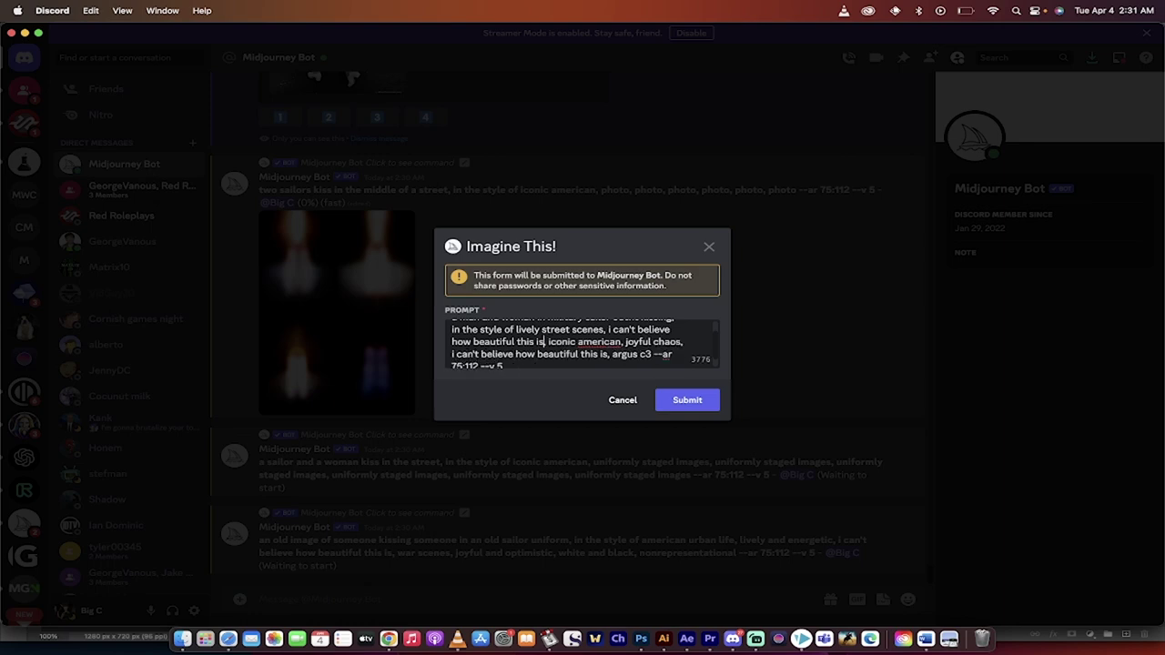
# Add 'black and white' after argus c3, remove --ar 75:112, and submit the prompt
pyautogui.scroll(-1, 537, 352)
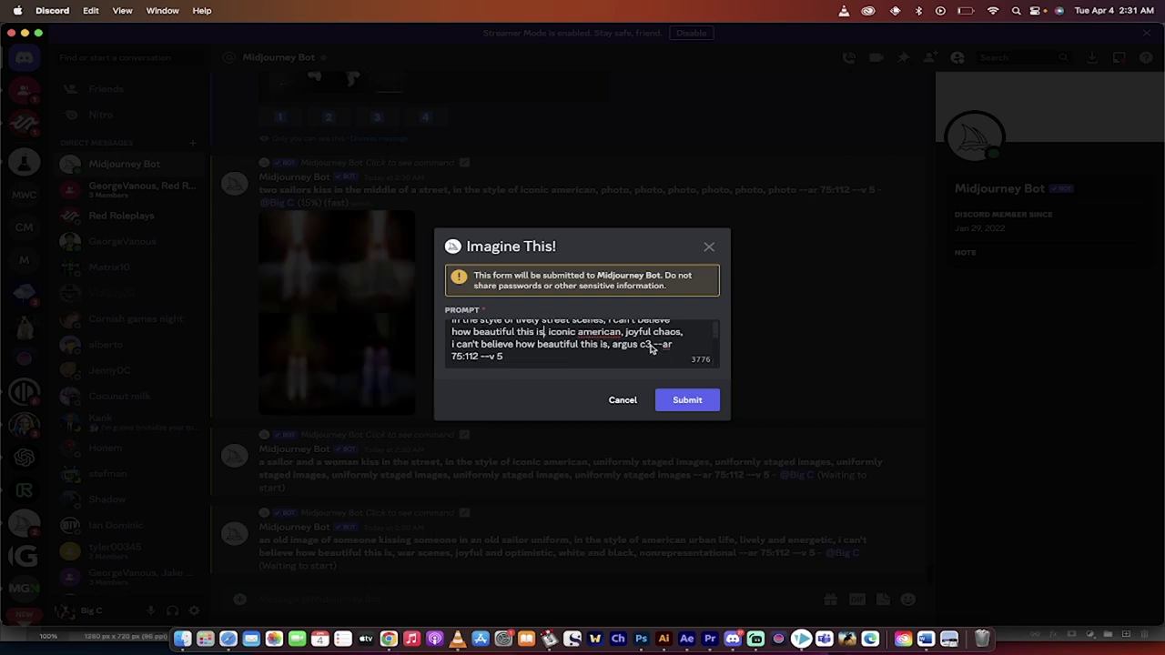
pyautogui.click(652, 346)
pyautogui.write('c3')
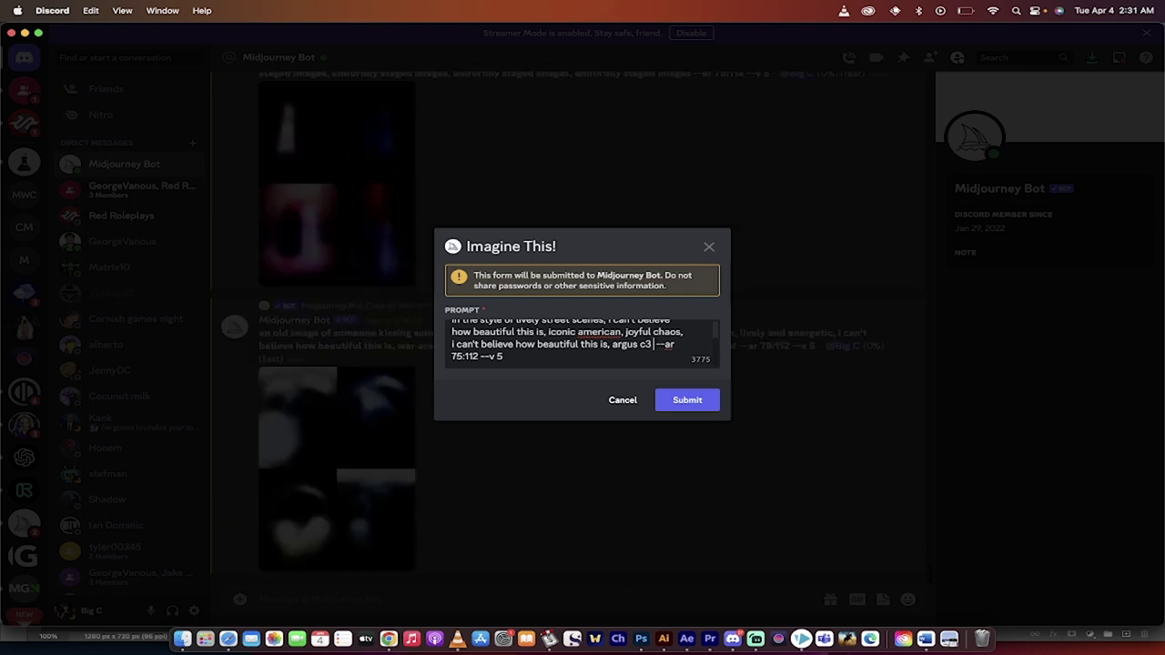
pyautogui.write(', black and')
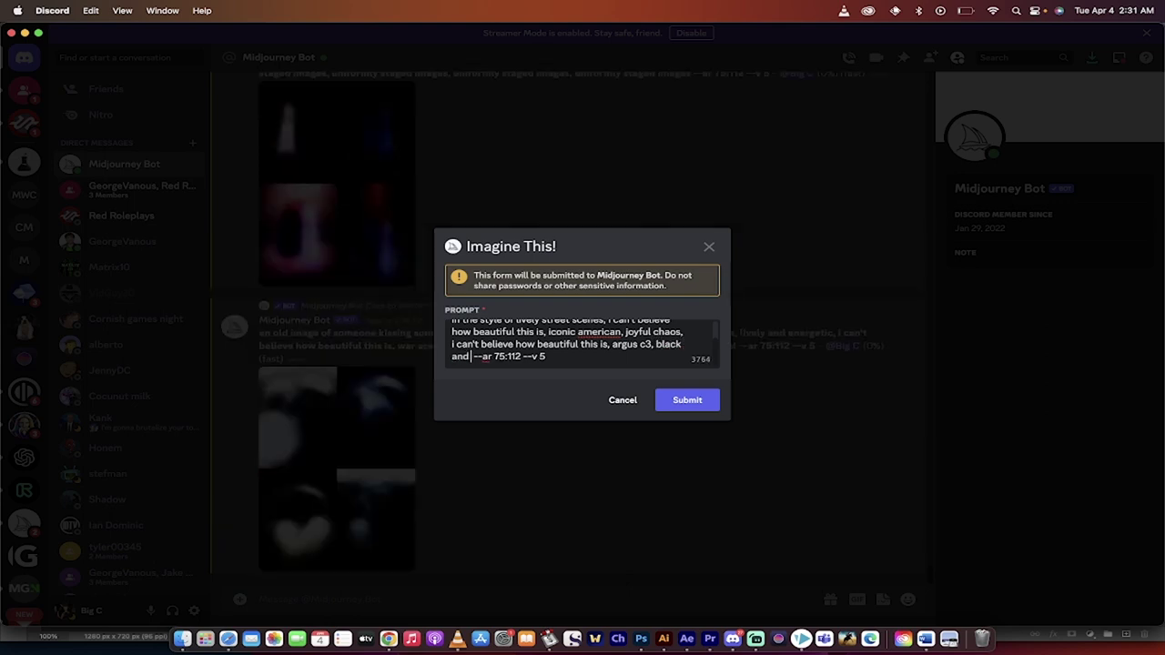
pyautogui.write(' white')
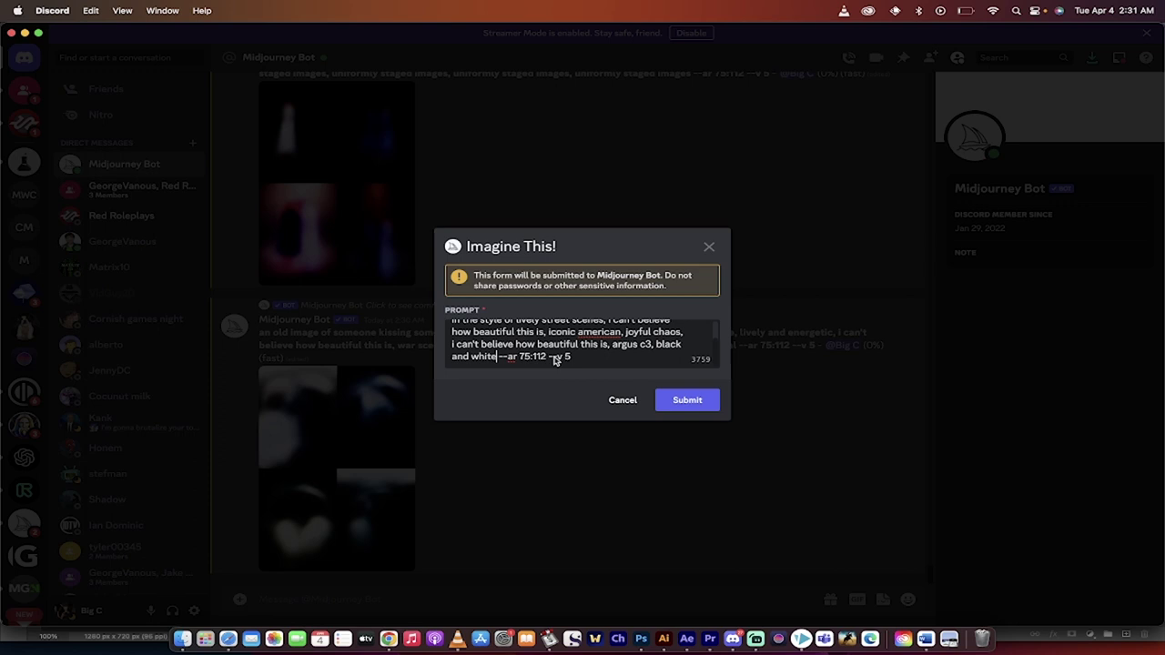
pyautogui.moveTo(499, 359); pyautogui.dragTo(547, 361)
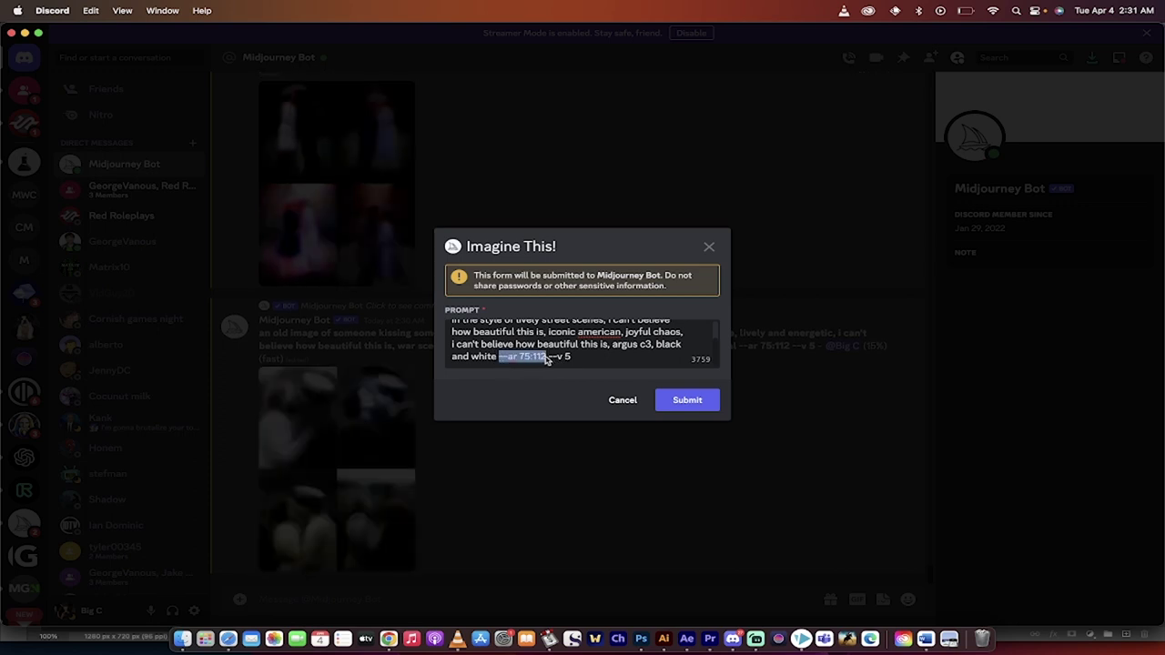
pyautogui.press('BackSpace')
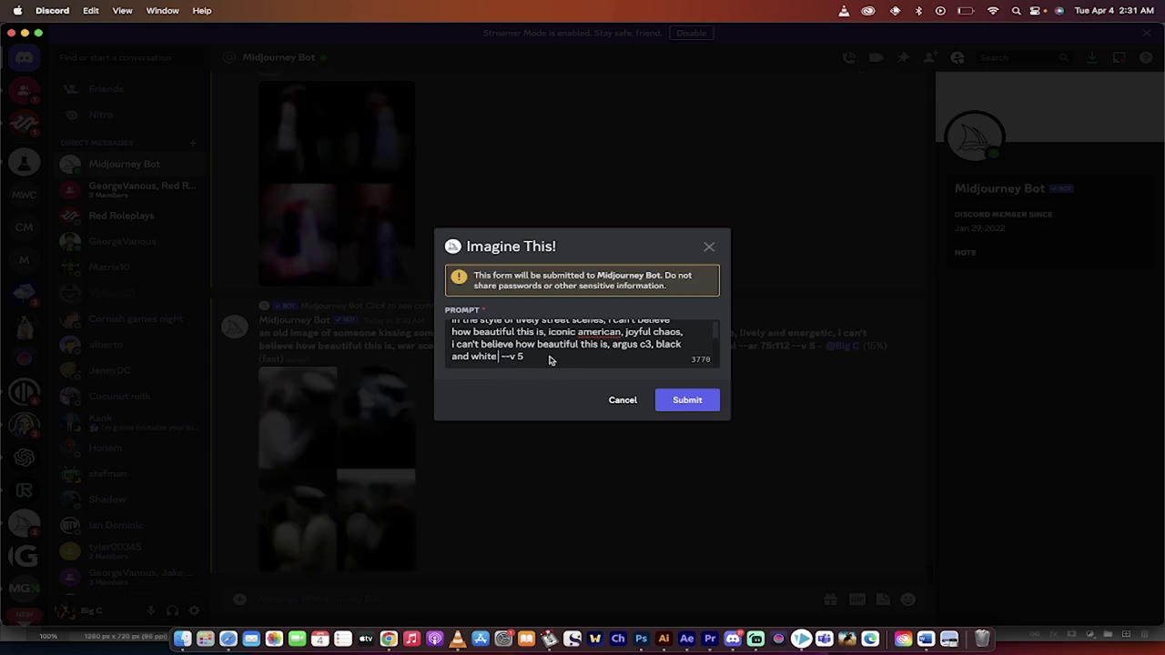
pyautogui.click(687, 401)
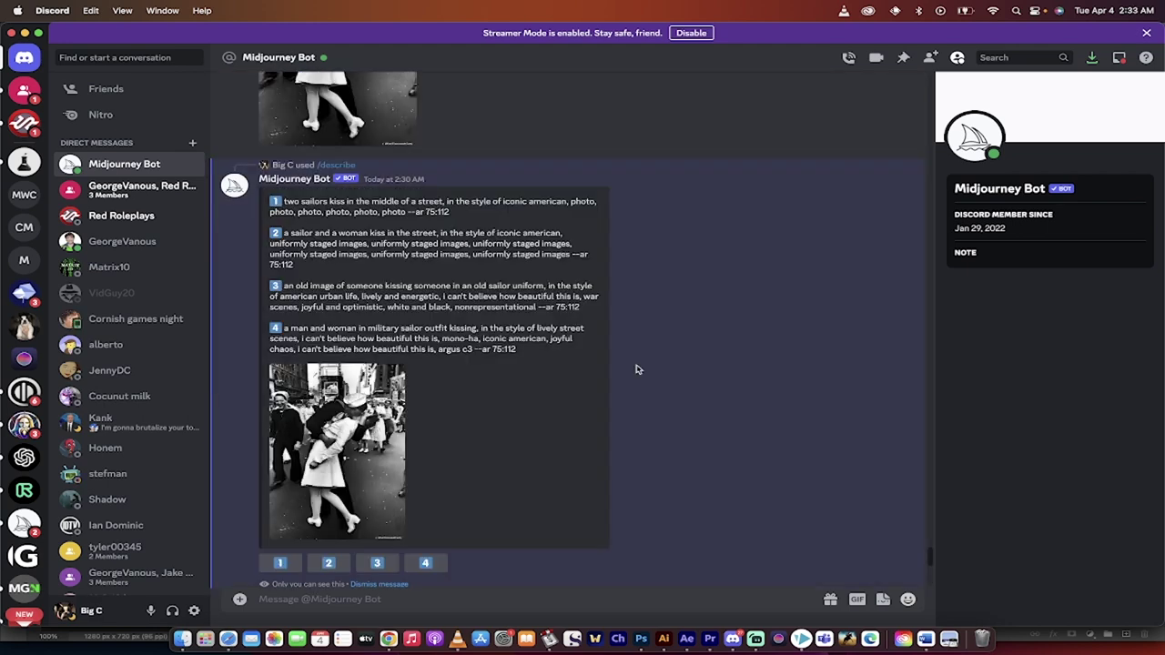
# Enlarge the two-sailors image grid for a closer look, then close the preview
pyautogui.scroll(-1, 637, 368)
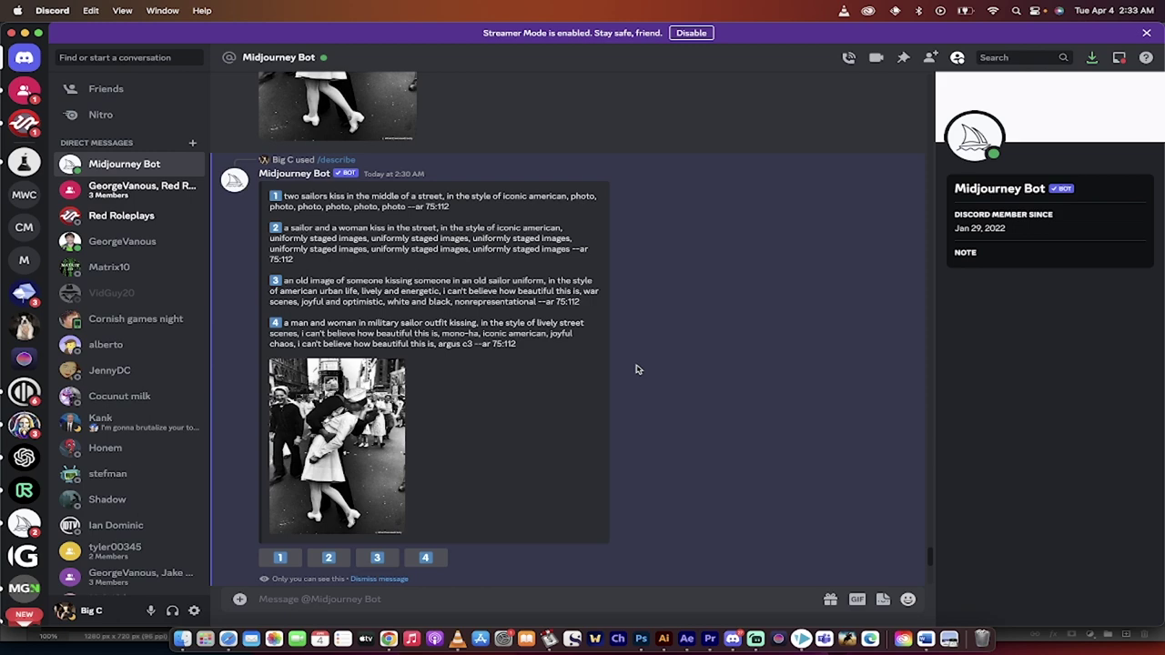
pyautogui.scroll(-8, 638, 369)
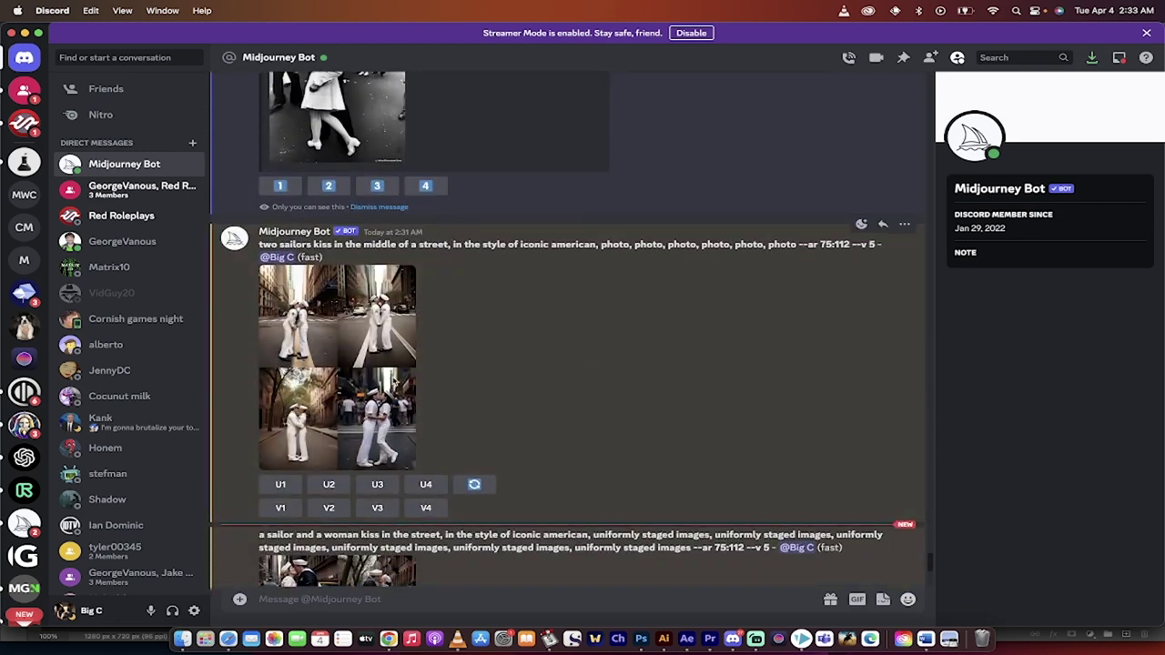
pyautogui.click(401, 391)
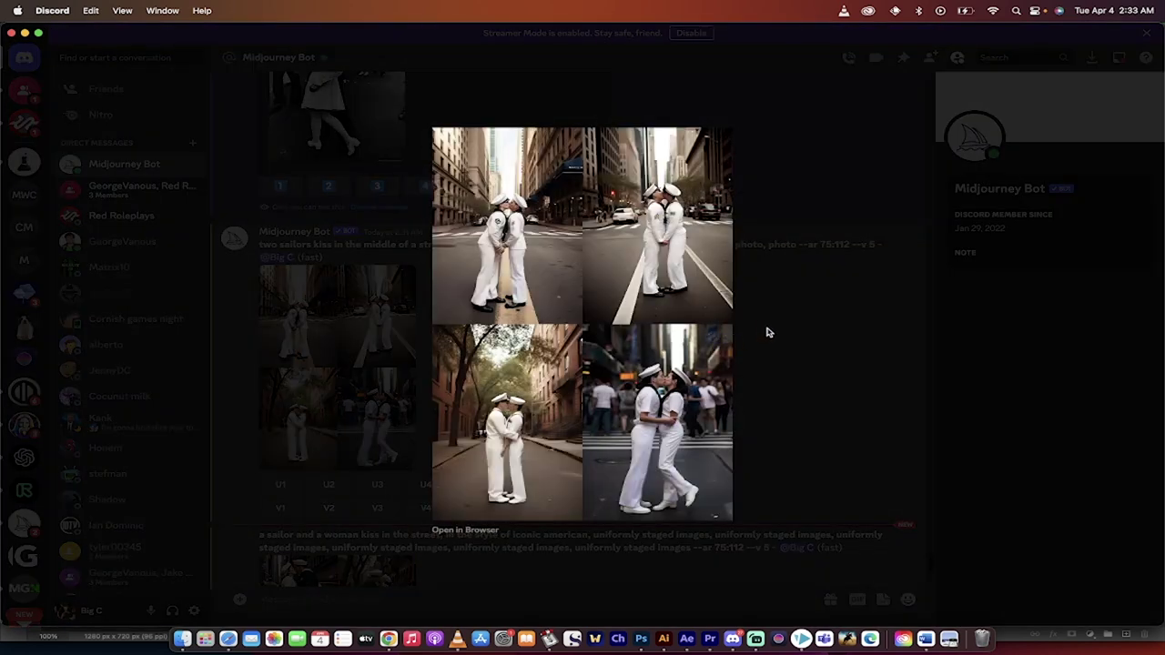
pyautogui.click(787, 381)
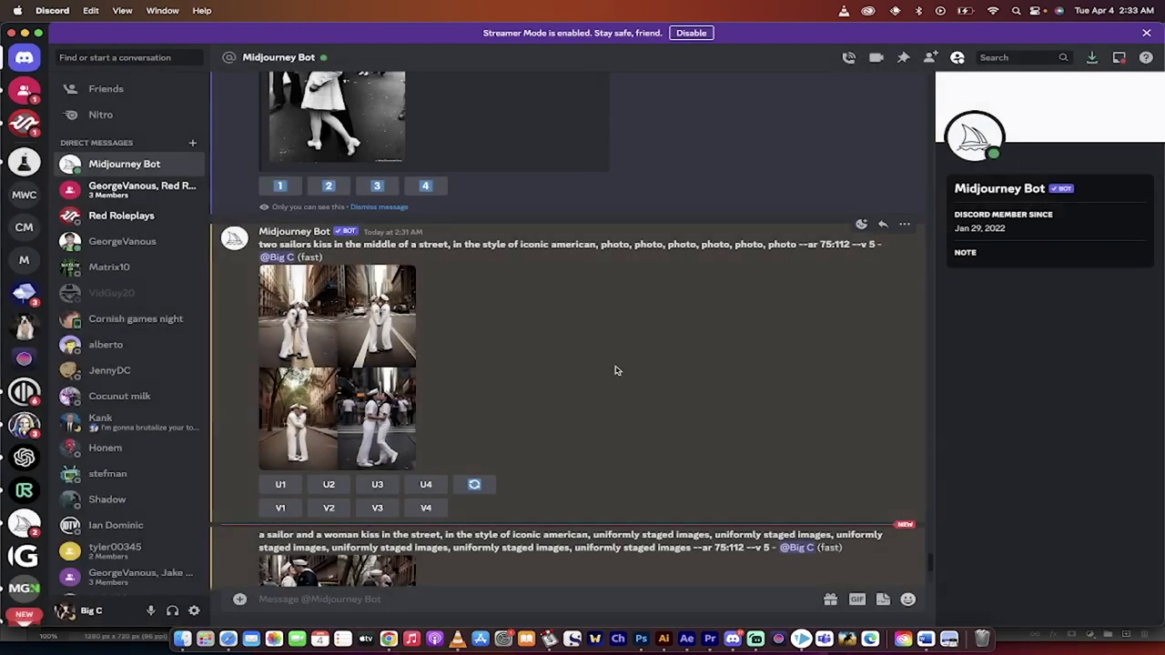
# Enlarge the 'sailor and a woman kiss in the street' grid for a closer look
pyautogui.scroll(-2, 616, 369)
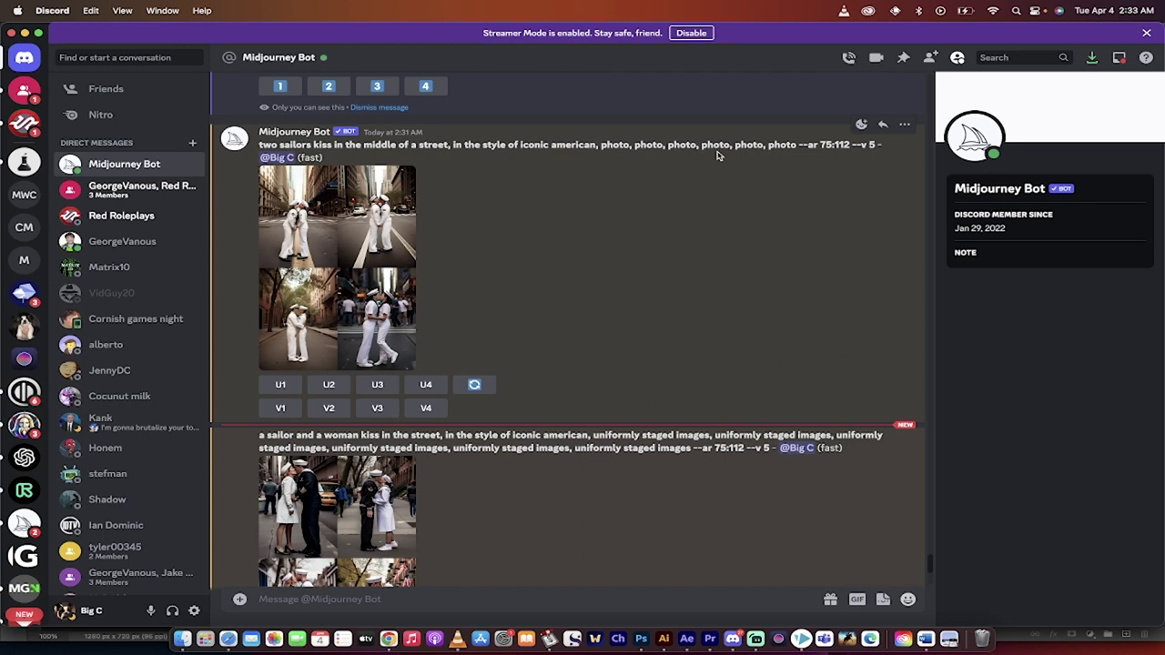
pyautogui.scroll(-3, 698, 337)
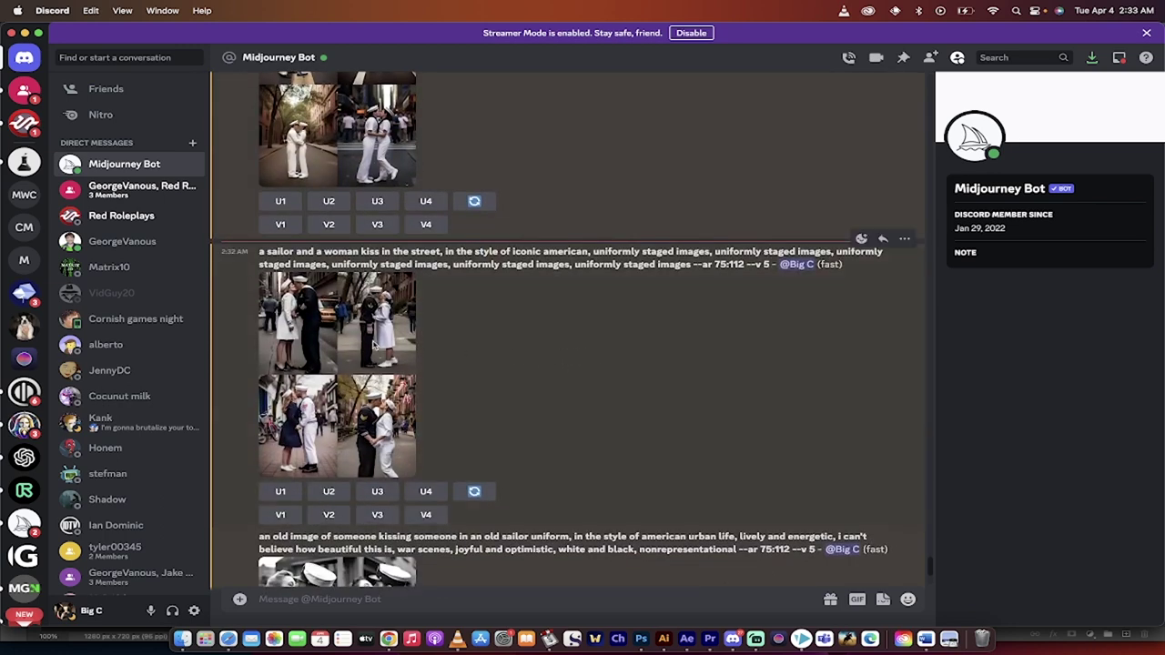
pyautogui.click(373, 346)
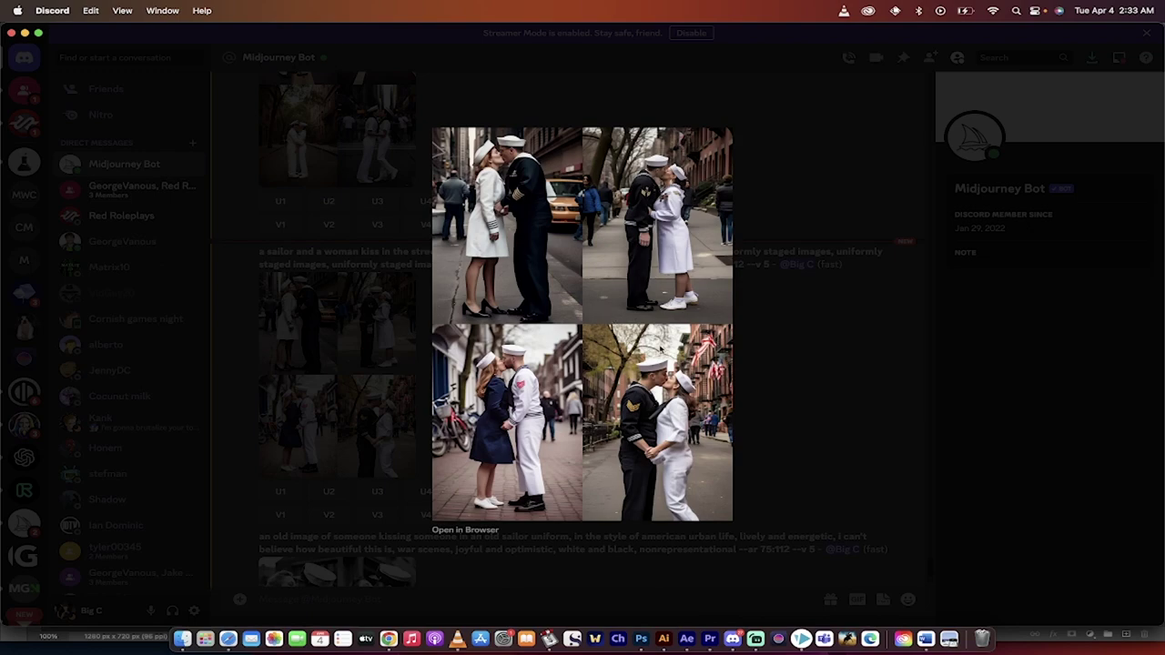
pyautogui.click(784, 418)
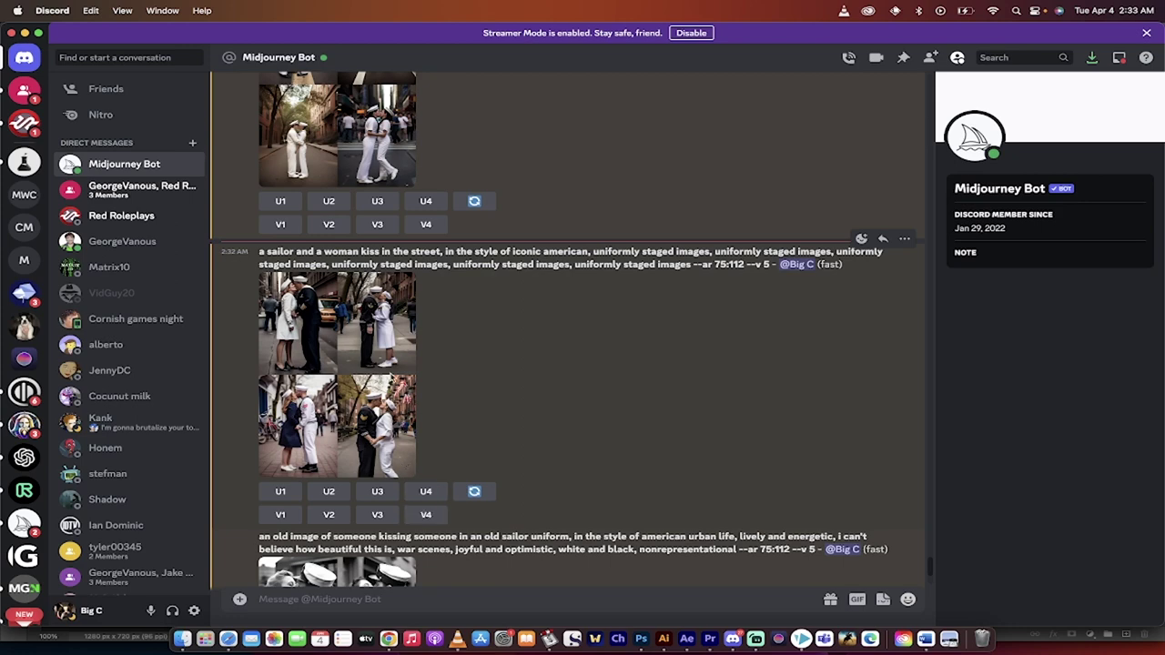
pyautogui.click(393, 376)
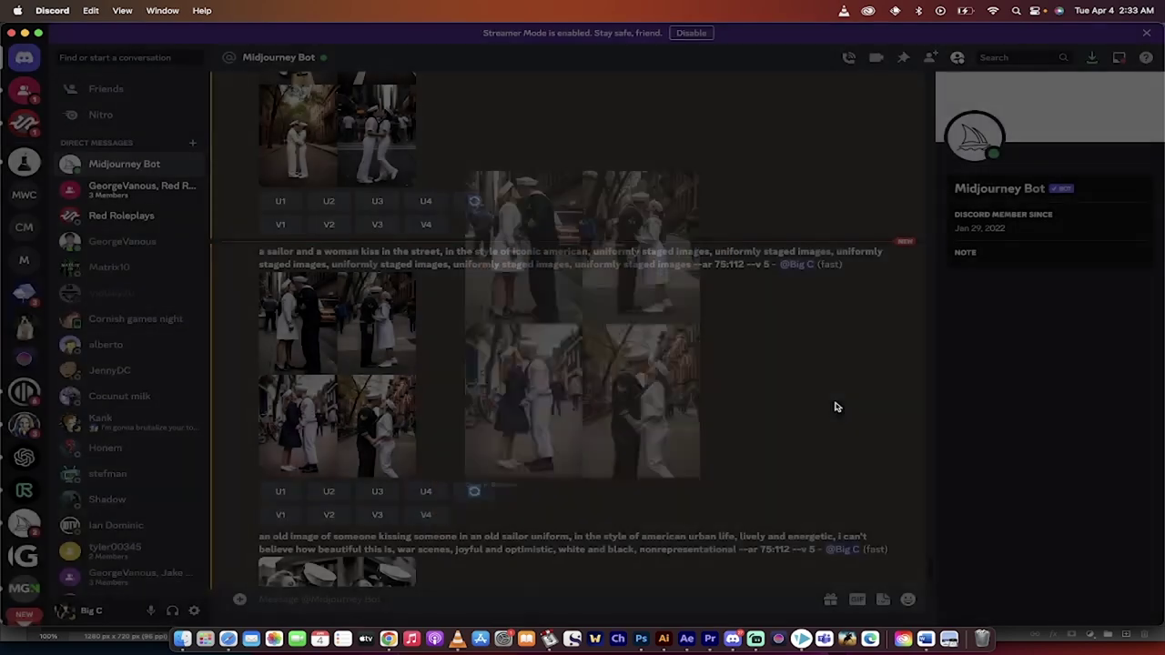
# Remix image 3 (V3) of the sailor-and-woman grid, inserting 'black and white,' into its prompt
pyautogui.click(834, 406)
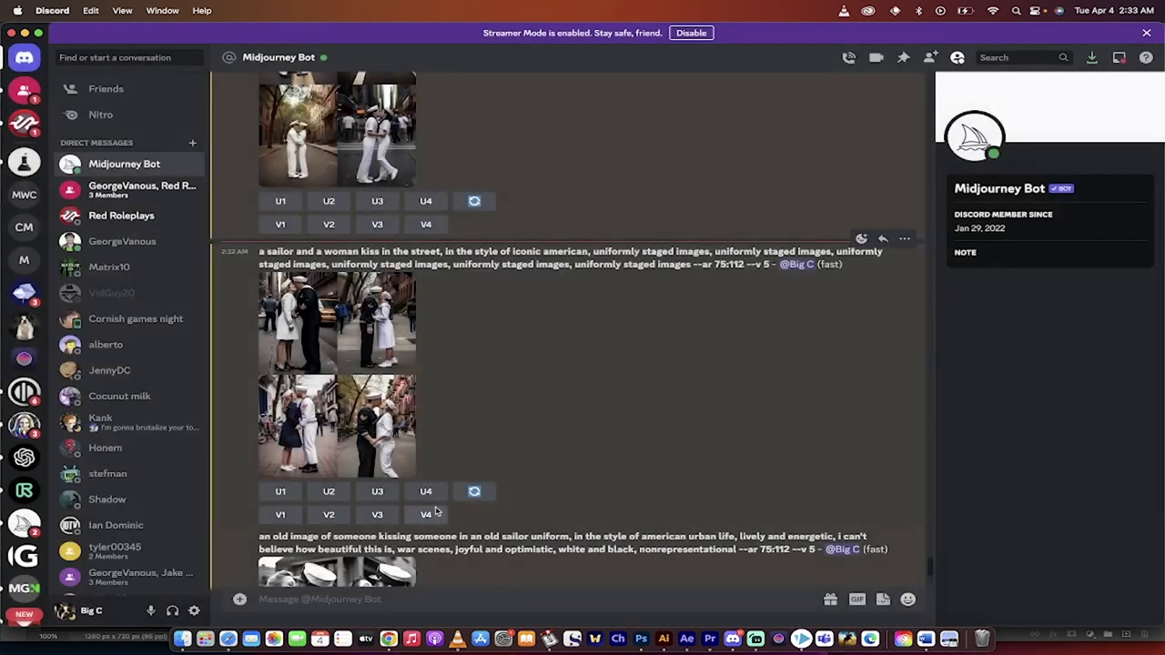
pyautogui.click(379, 515)
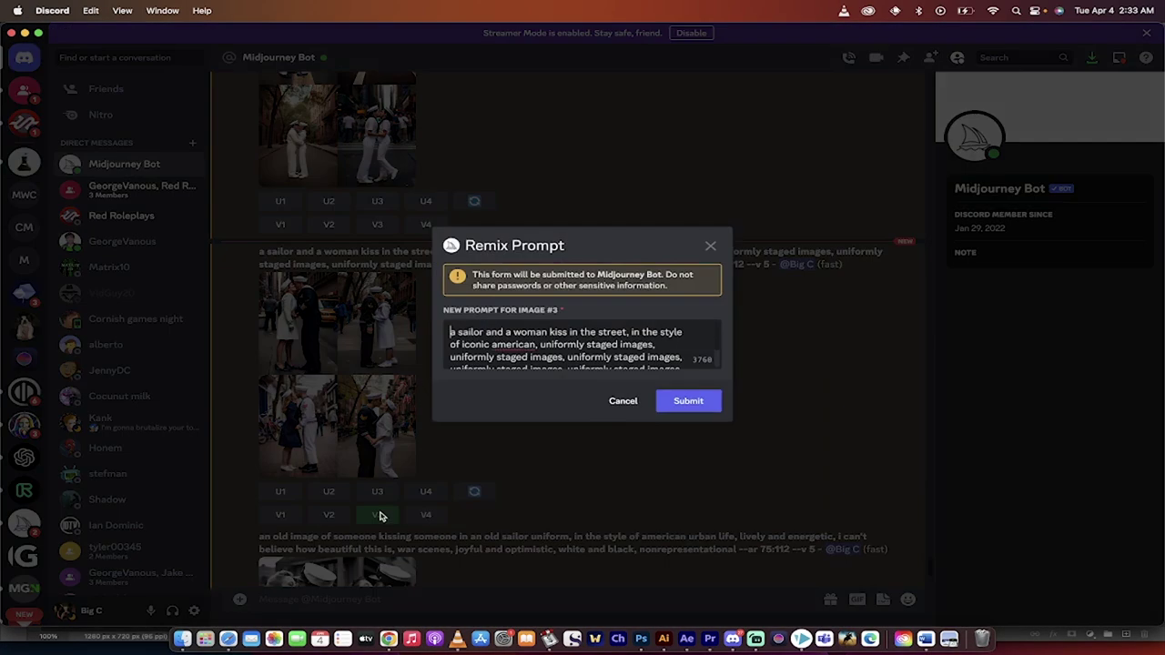
pyautogui.scroll(-1, 553, 331)
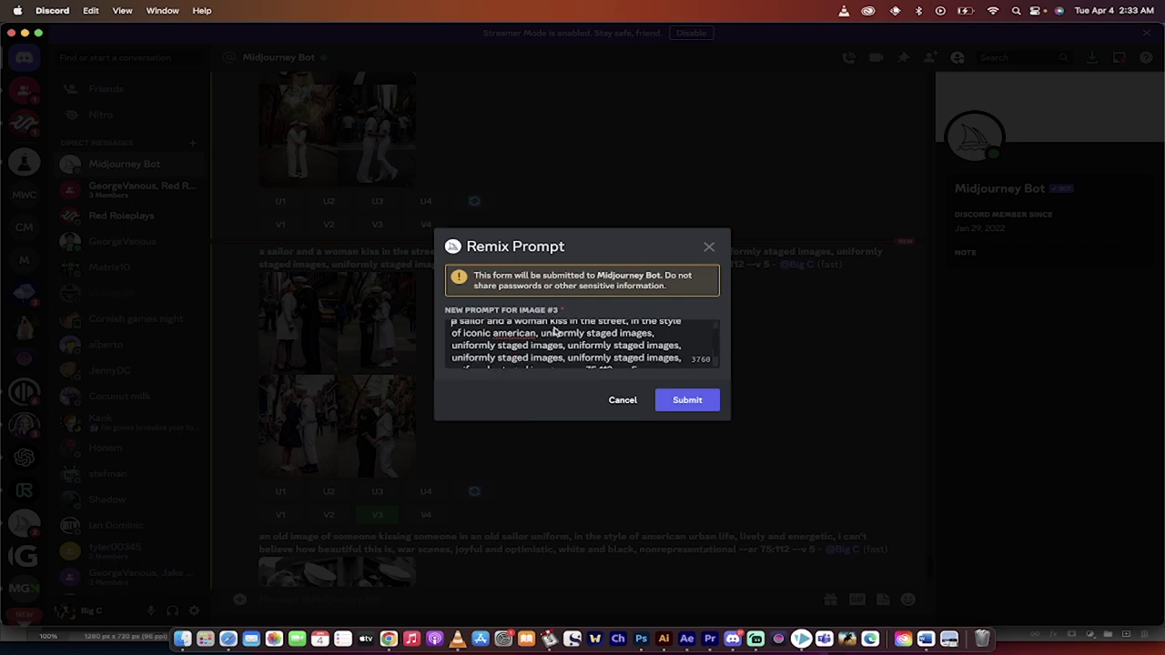
pyautogui.scroll(1, 554, 331)
pyautogui.scroll(-1, 569, 342)
pyautogui.scroll(1, 569, 342)
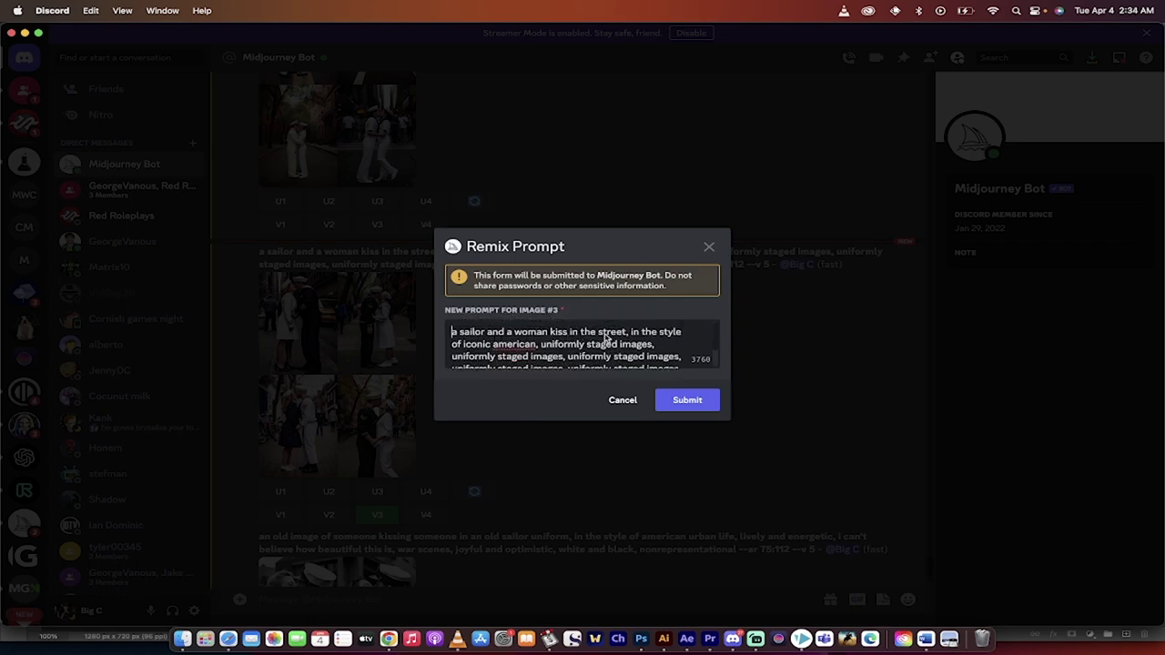
pyautogui.scroll(-2, 615, 344)
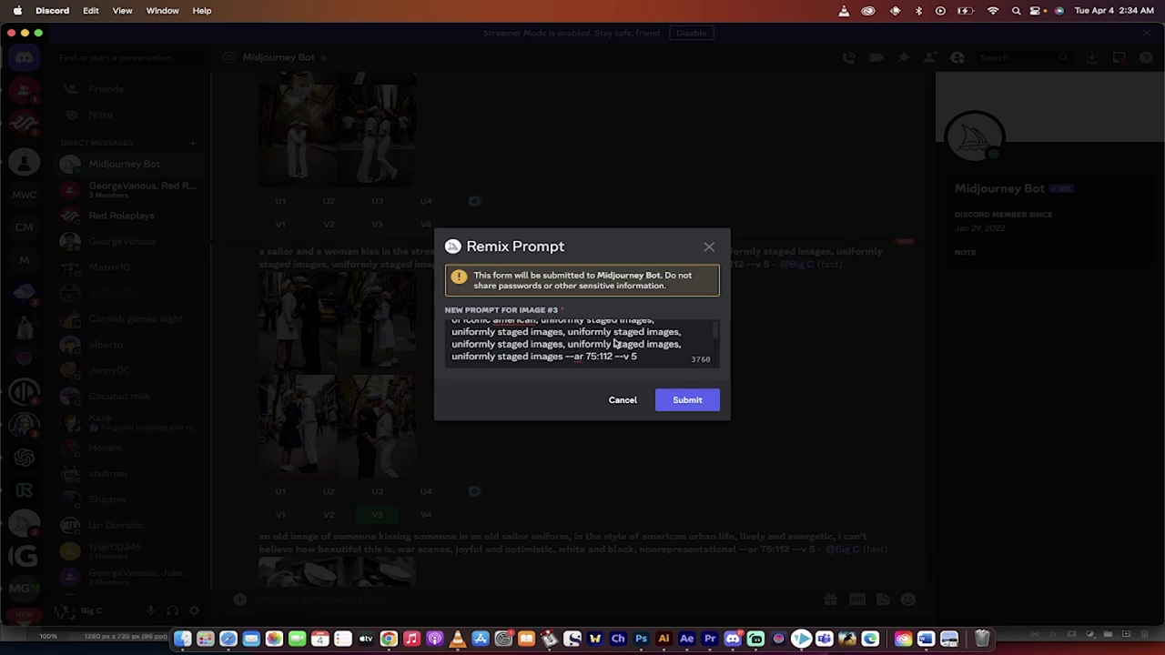
pyautogui.scroll(2, 615, 344)
pyautogui.click(671, 346)
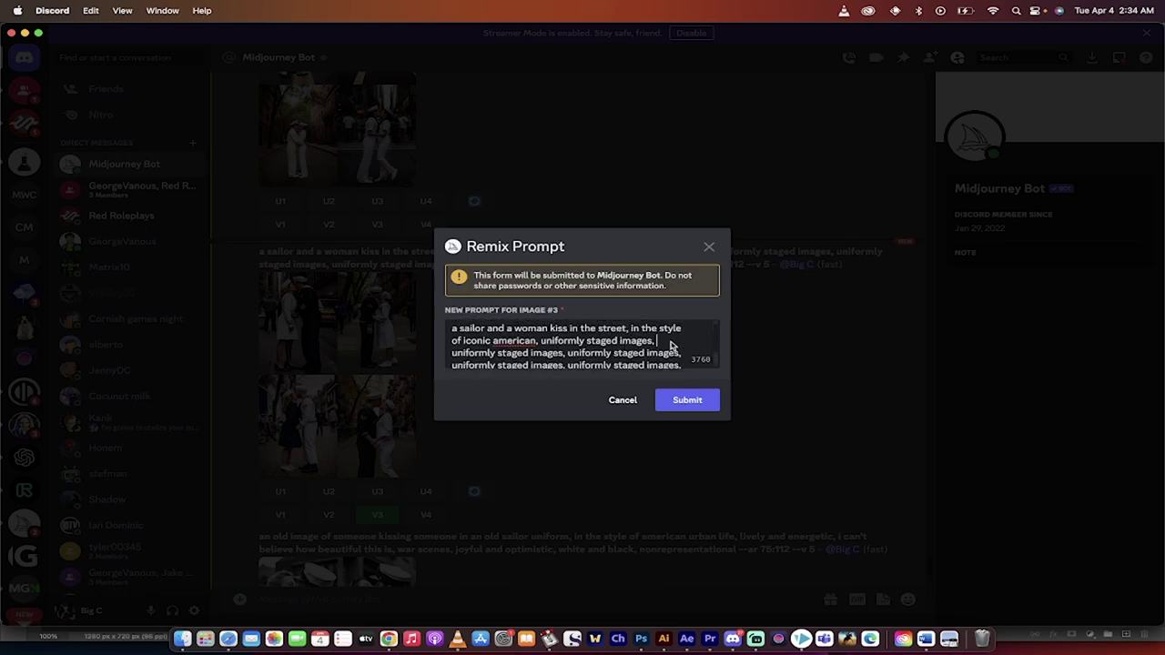
pyautogui.write('bl')
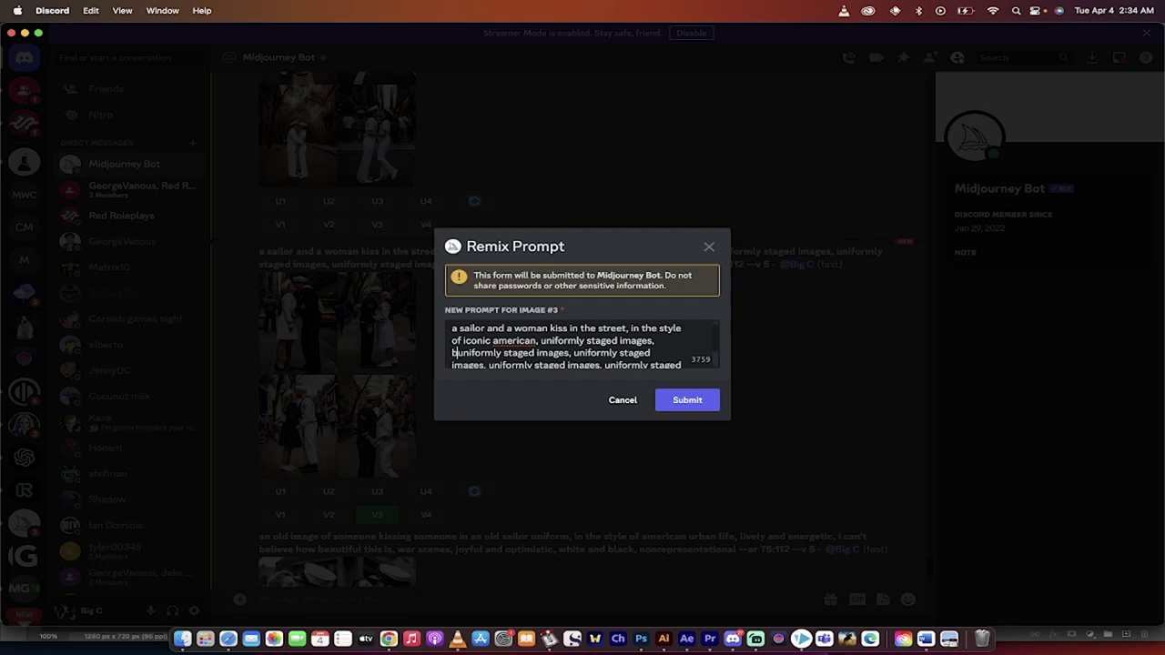
pyautogui.write('ack and white,')
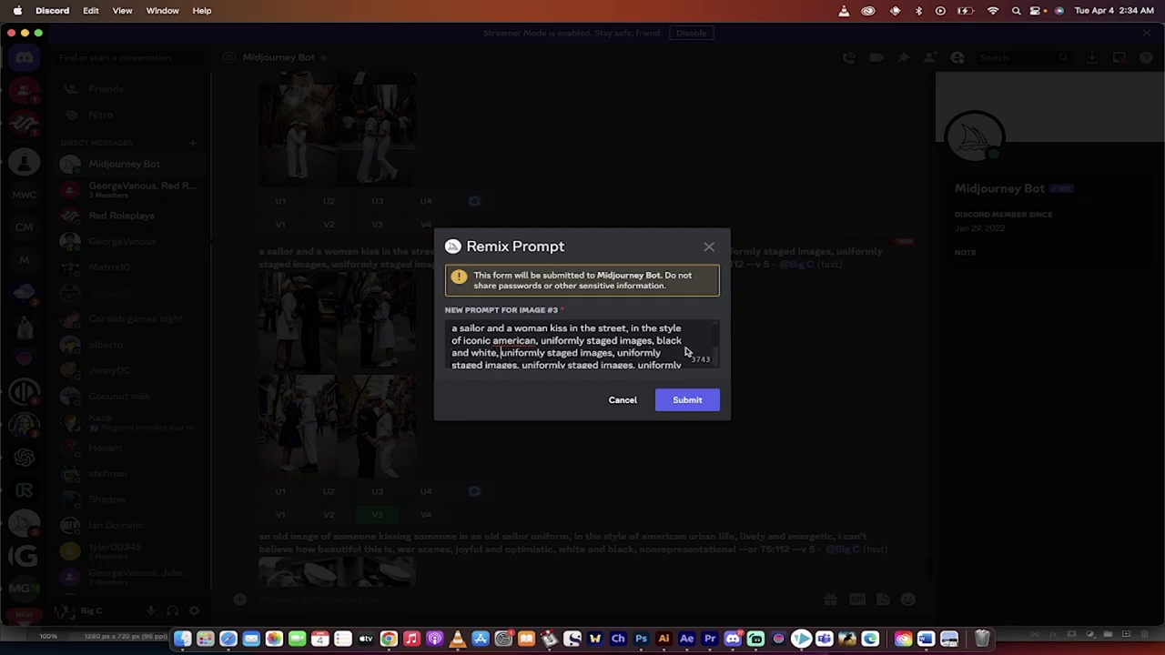
pyautogui.scroll(-2, 692, 346)
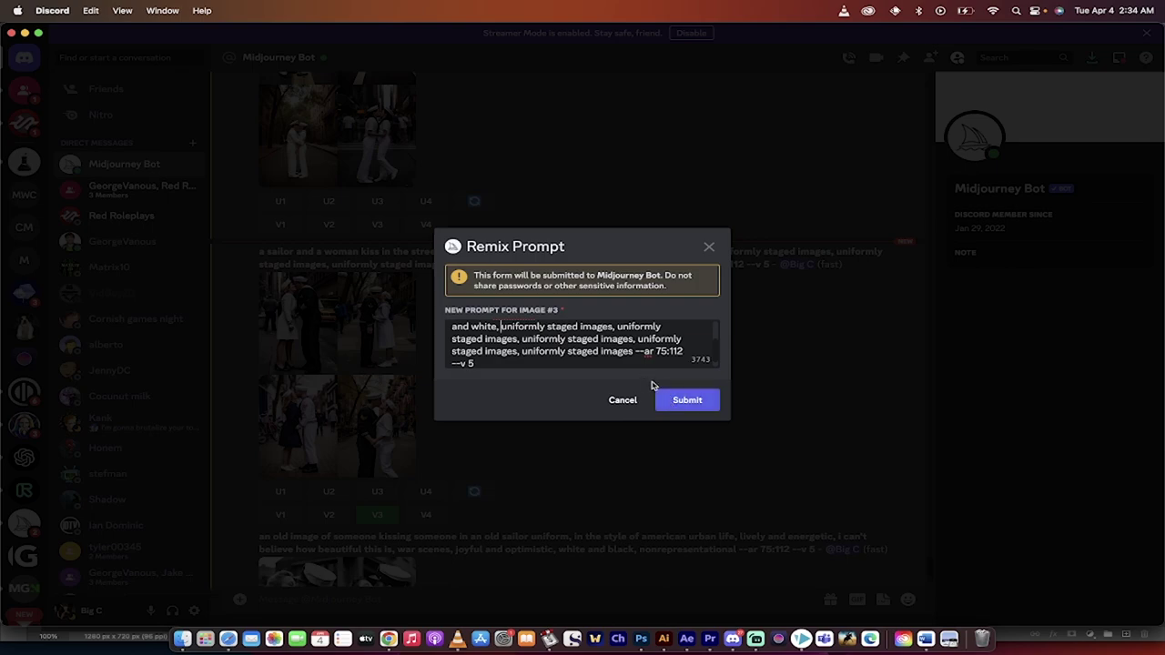
pyautogui.click(673, 403)
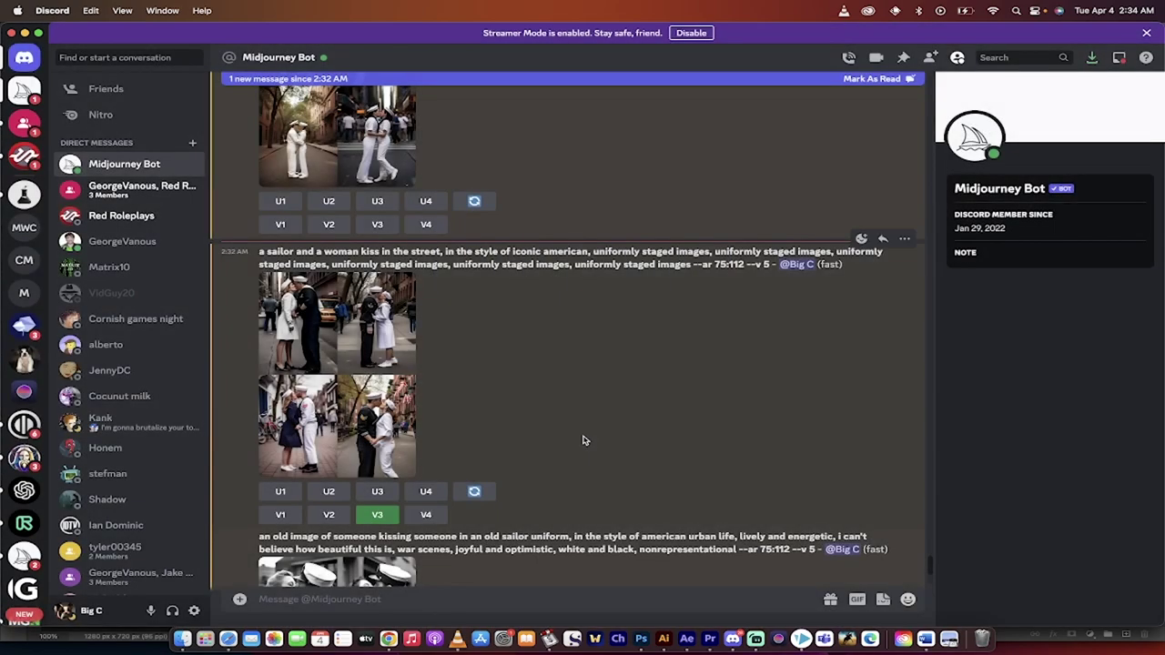
# Preview the black-and-white old sailor-uniform grid, then request its U4 and U3 upscales
pyautogui.scroll(-3, 583, 441)
pyautogui.click(354, 453)
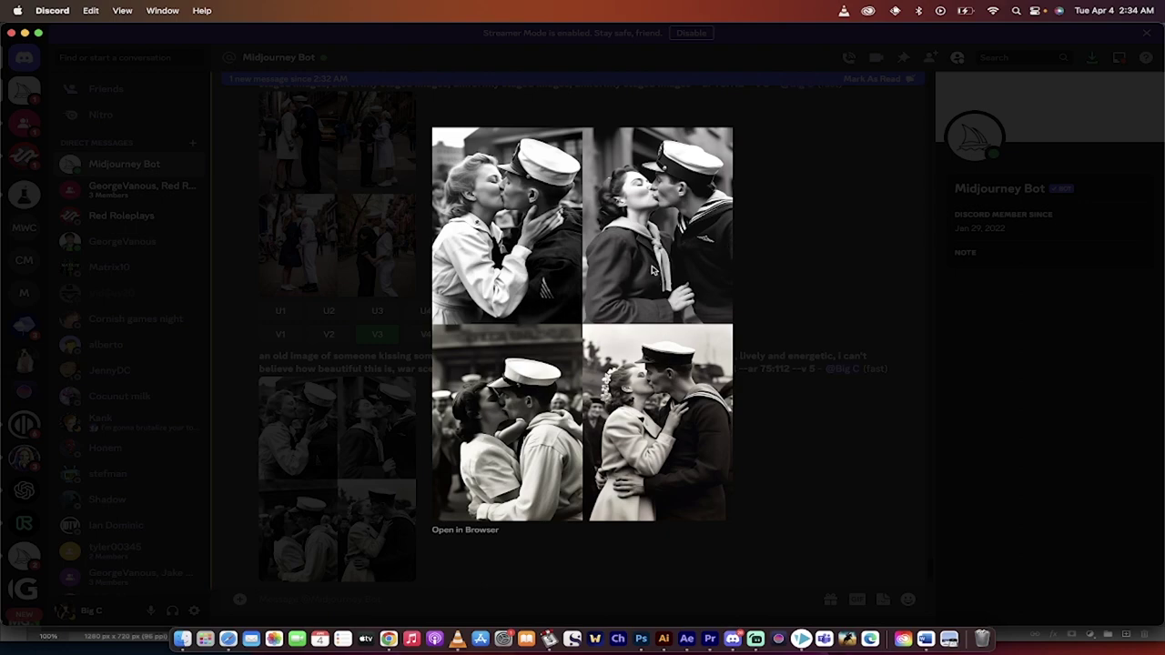
pyautogui.click(788, 450)
pyautogui.scroll(-3, 507, 447)
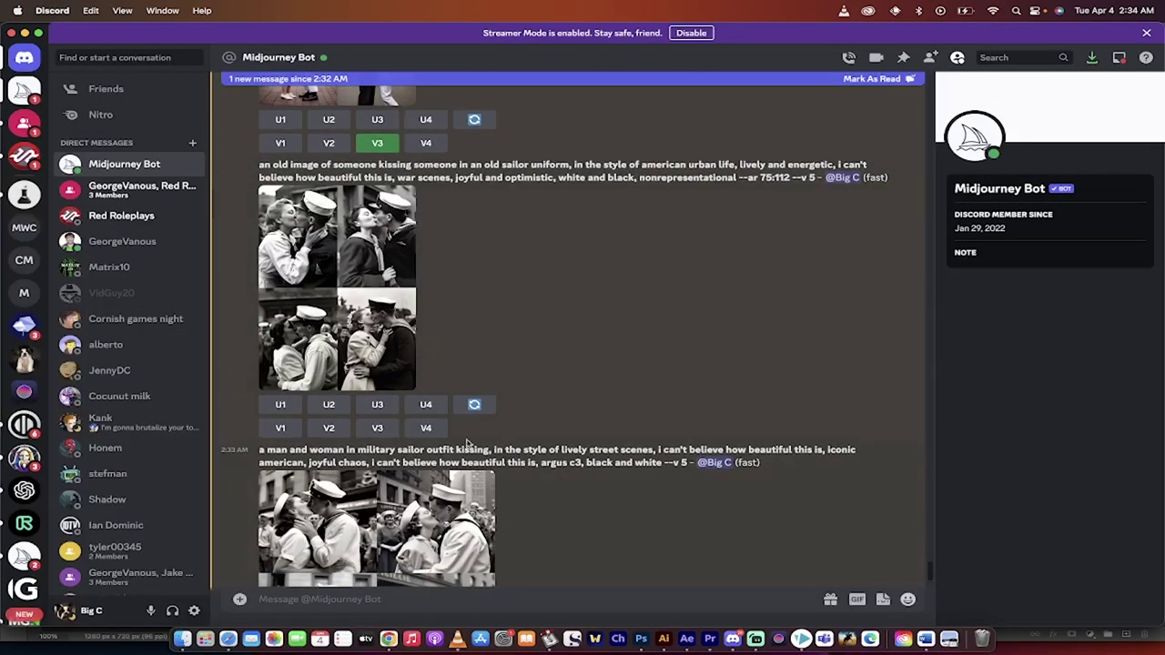
pyautogui.click(425, 405)
pyautogui.click(377, 404)
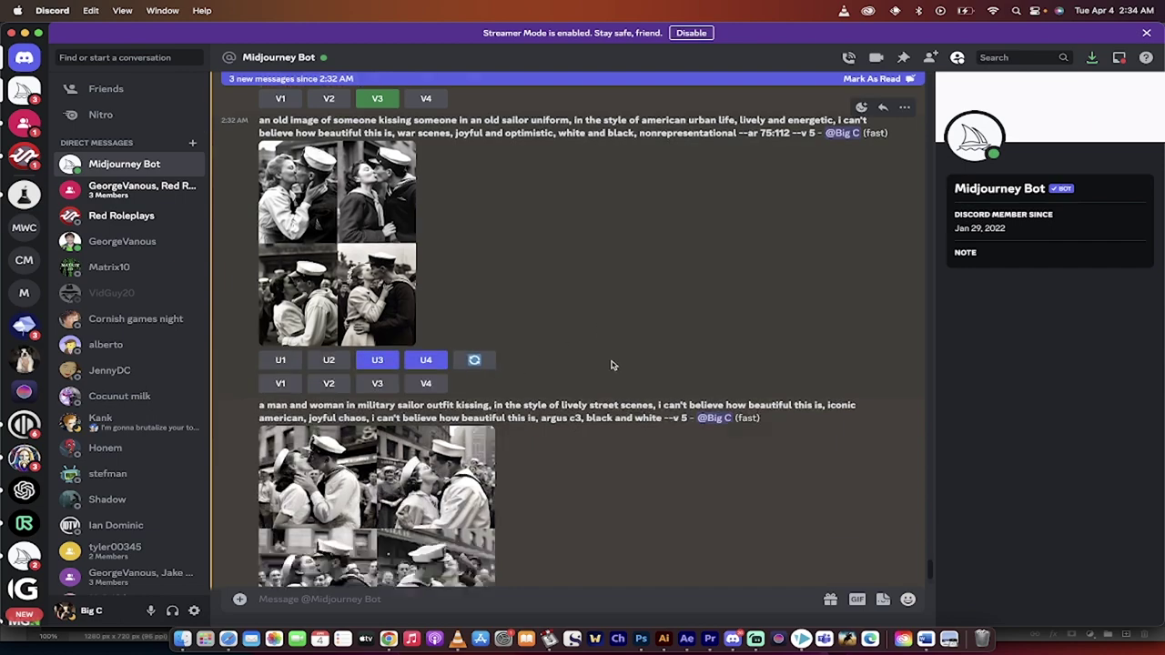
pyautogui.click(482, 339)
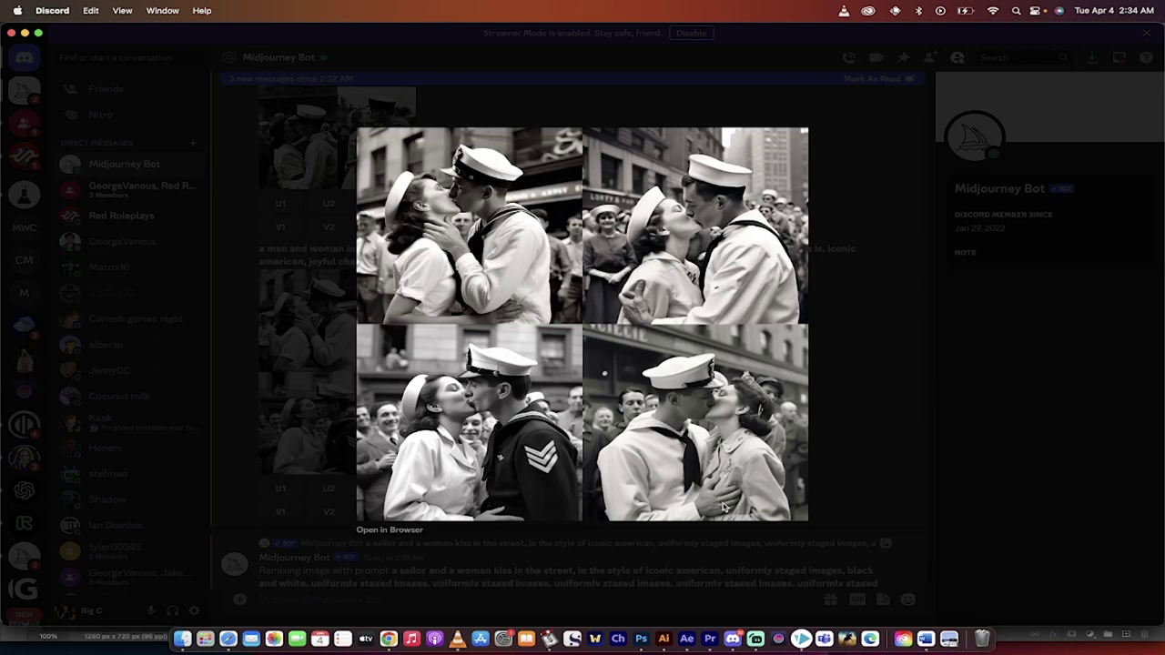
# Enlarge the upscaled Image #4 for a look, then scroll to the Image #3 upscale
pyautogui.click(822, 422)
pyautogui.scroll(-10, 571, 431)
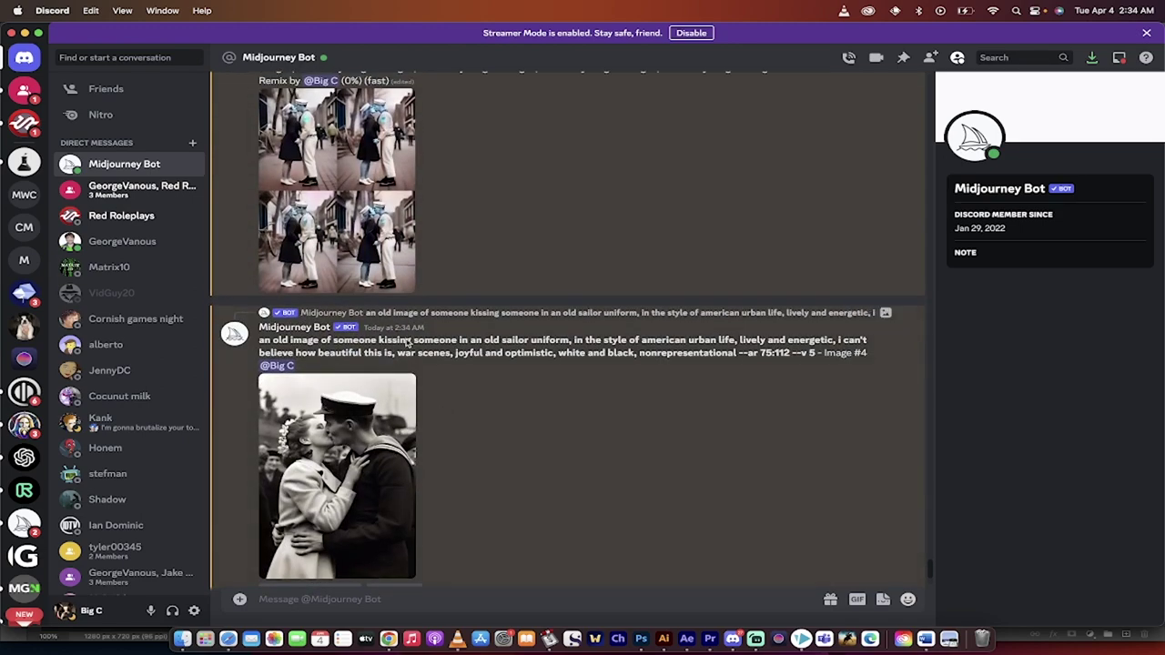
pyautogui.click(369, 466)
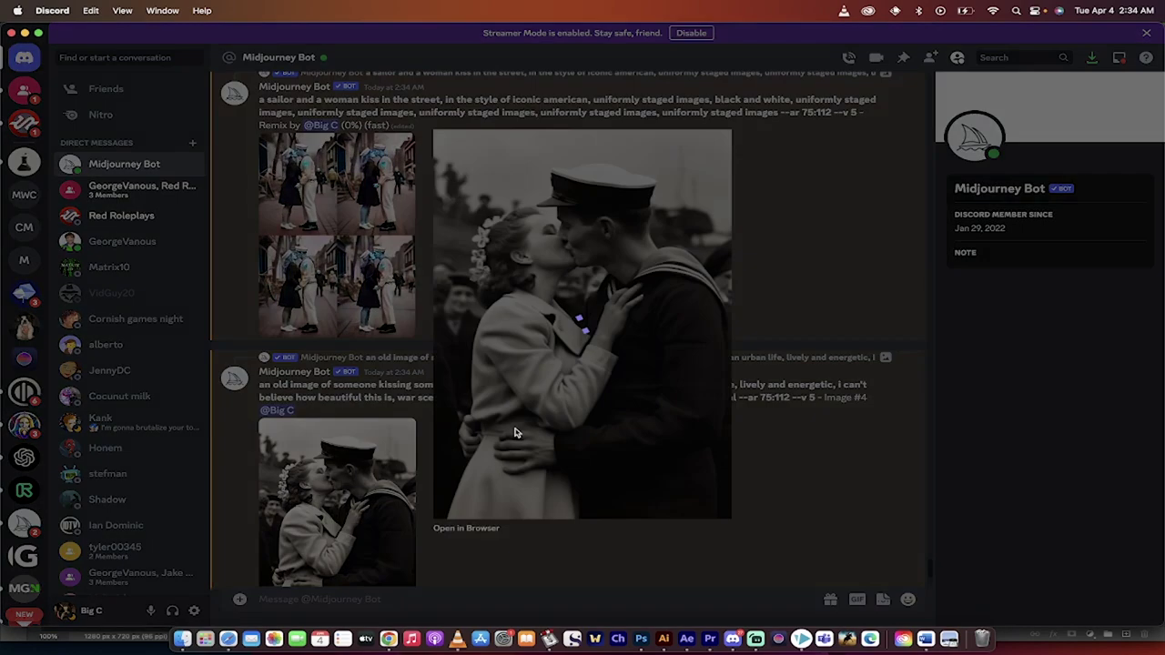
pyautogui.click(764, 404)
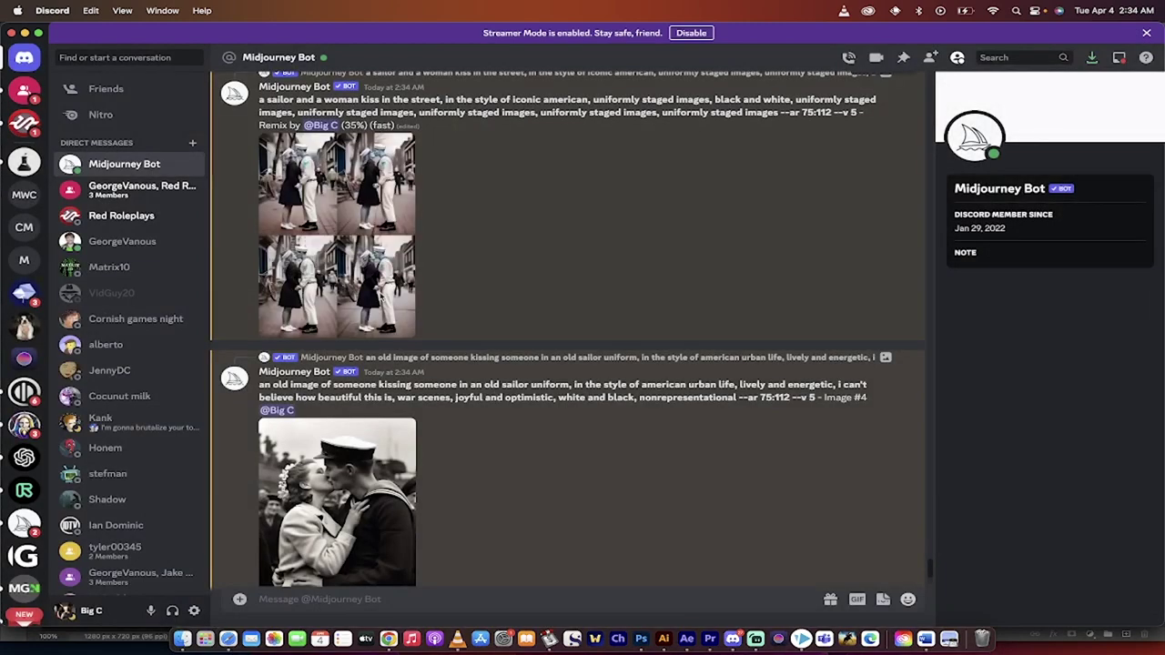
pyautogui.scroll(3, 380, 298)
pyautogui.scroll(-5, 380, 297)
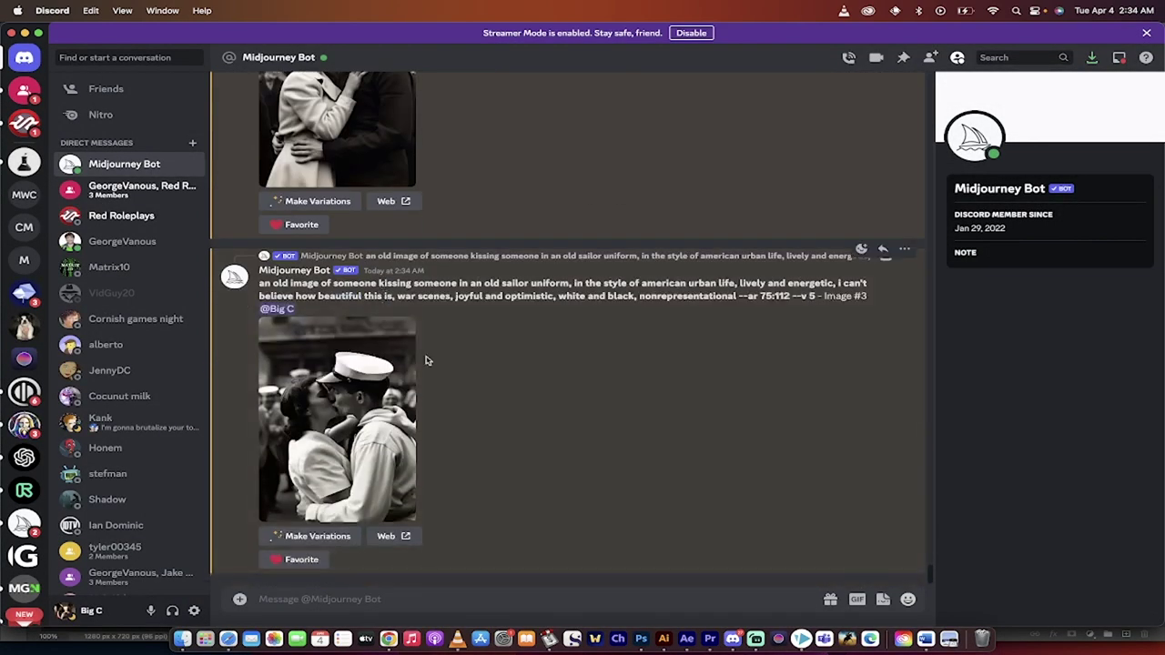